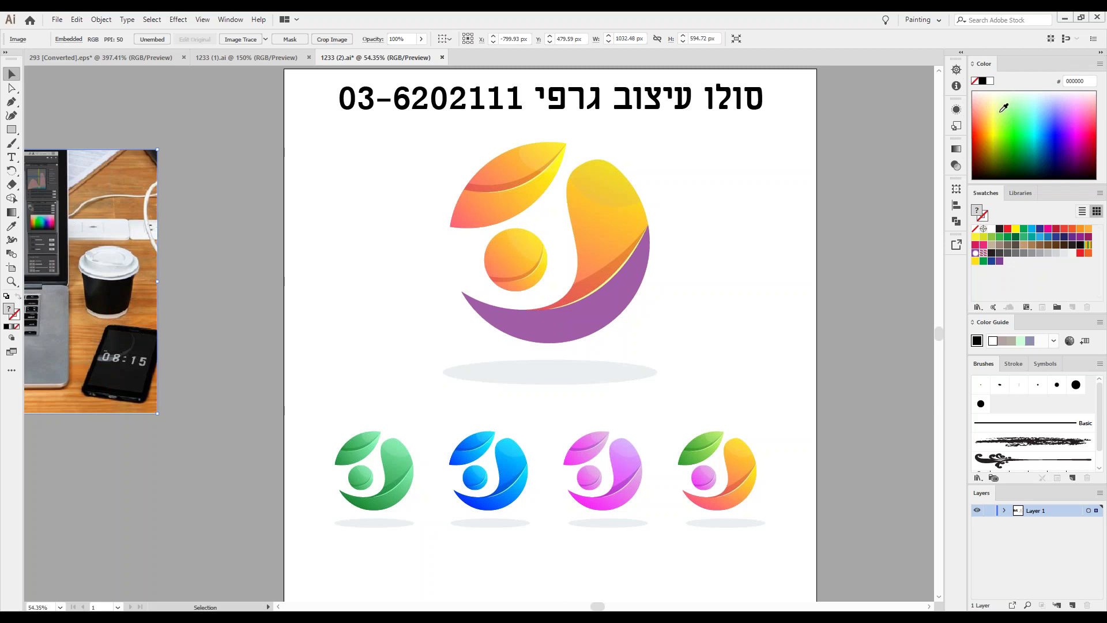
Move the large logo's gradient leaf aside to its left and draw a black three-point shape below it with the Pen tool.
left_click_drag(509, 181, 398, 178)
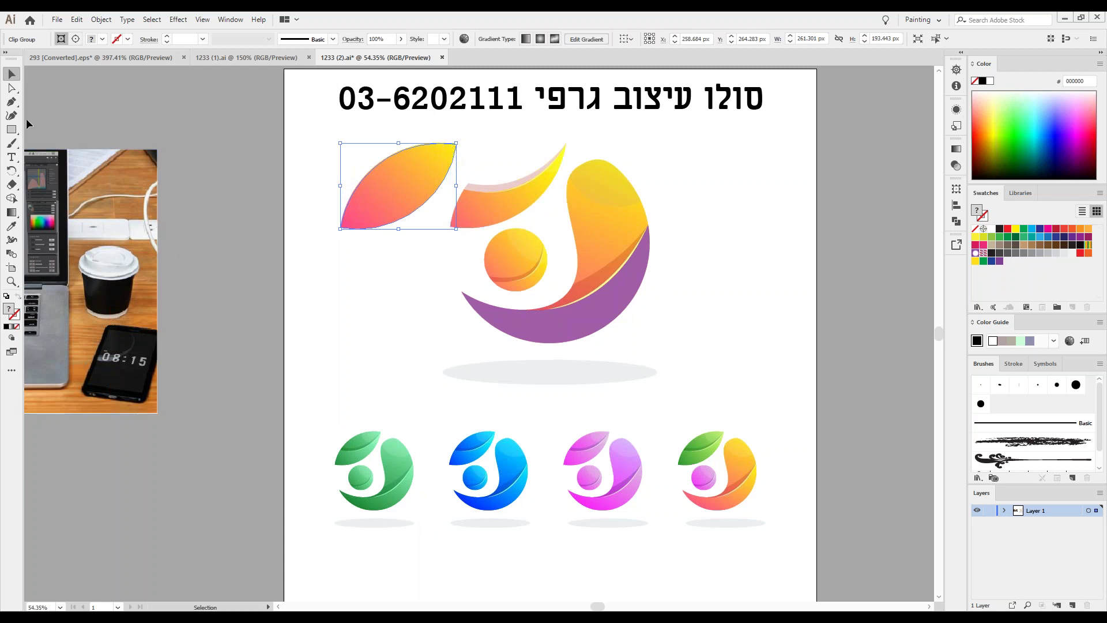
key("p")
left_click(327, 301)
left_click_drag(414, 335, 430, 340)
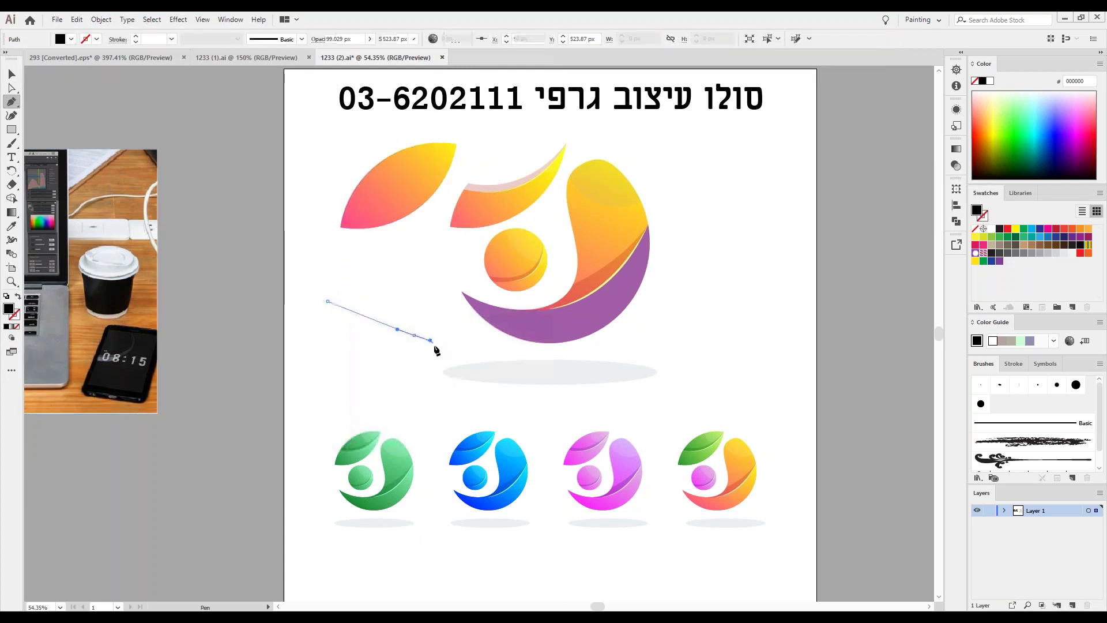
left_click_drag(344, 378, 327, 397)
Give the pen-drawn shape the default white fill and black stroke, and move it to the artboard's upper right edge.
left_click(11, 74)
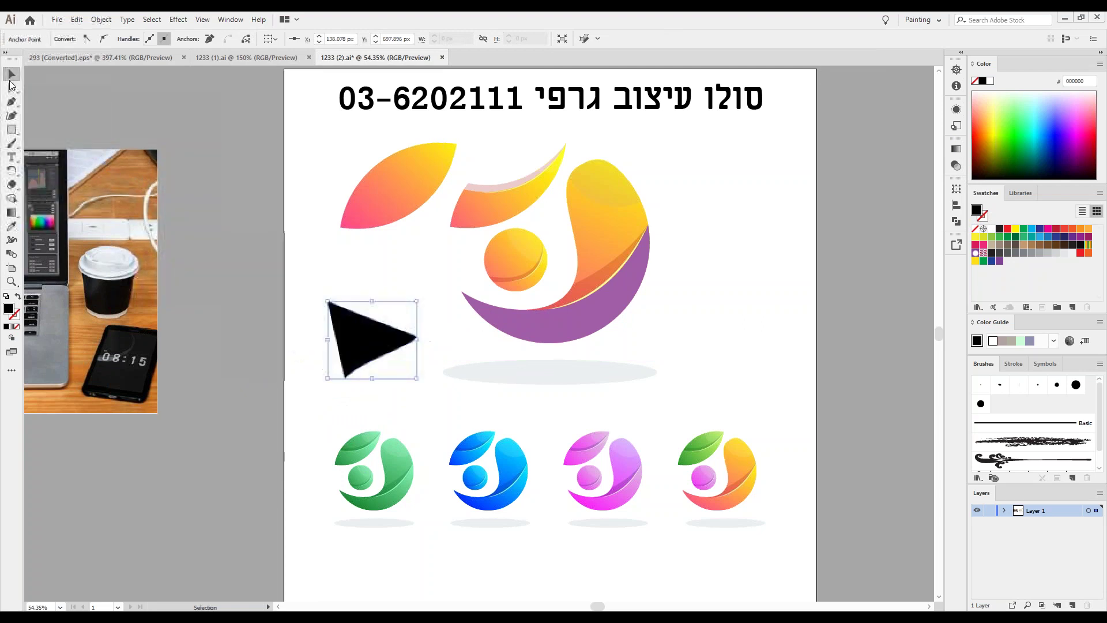
left_click(6, 296)
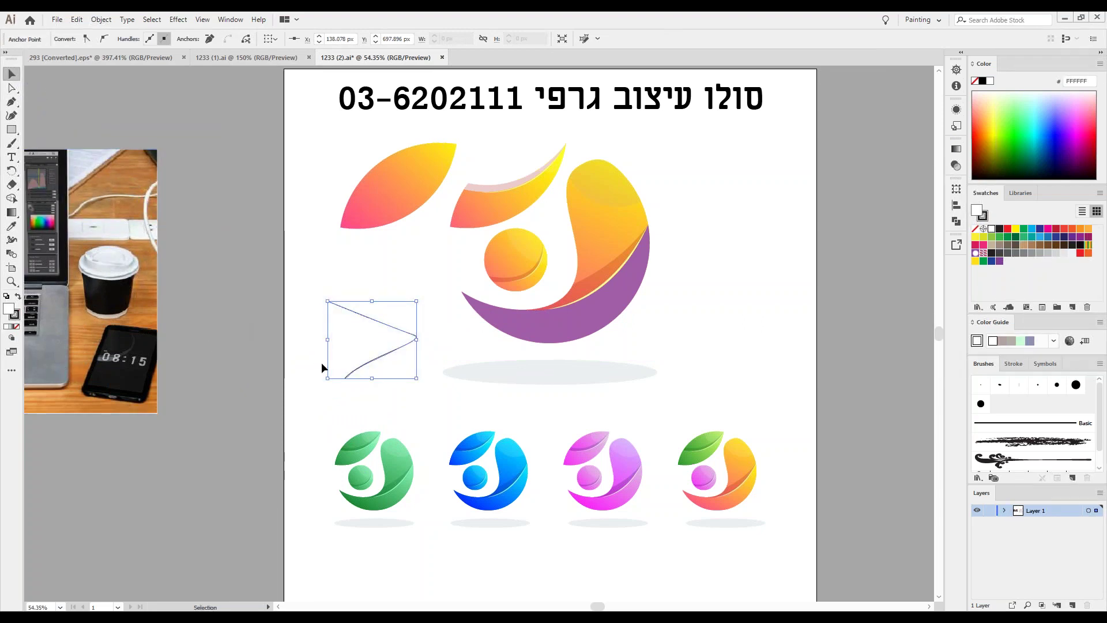
left_click_drag(382, 340, 793, 203)
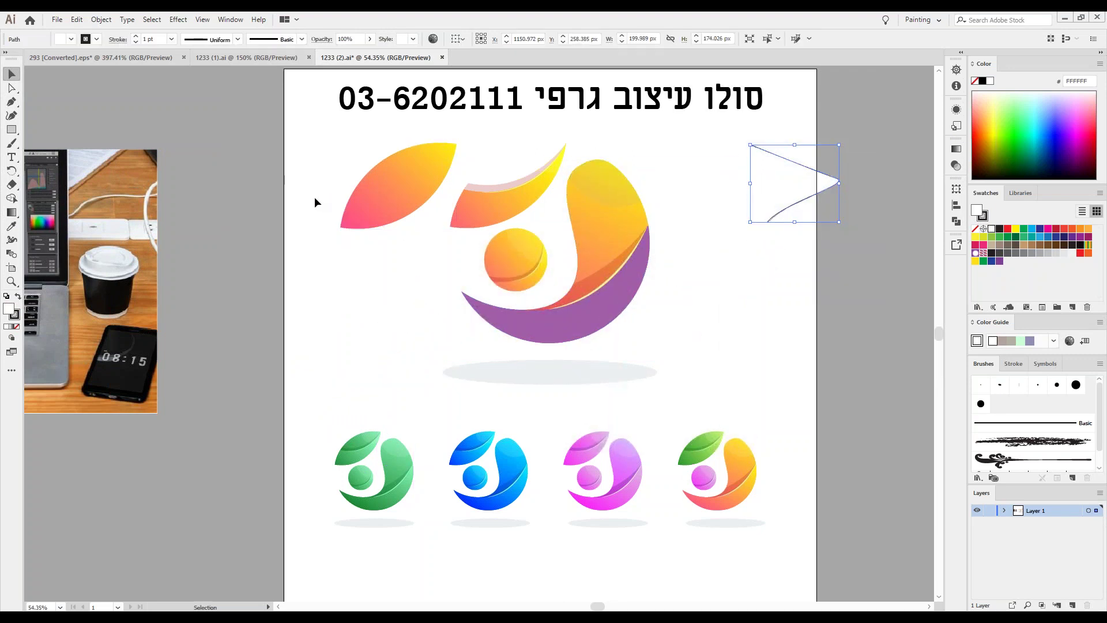
Show the Pathfinder controls and float them separately from the Transform and Align group.
left_click(230, 19)
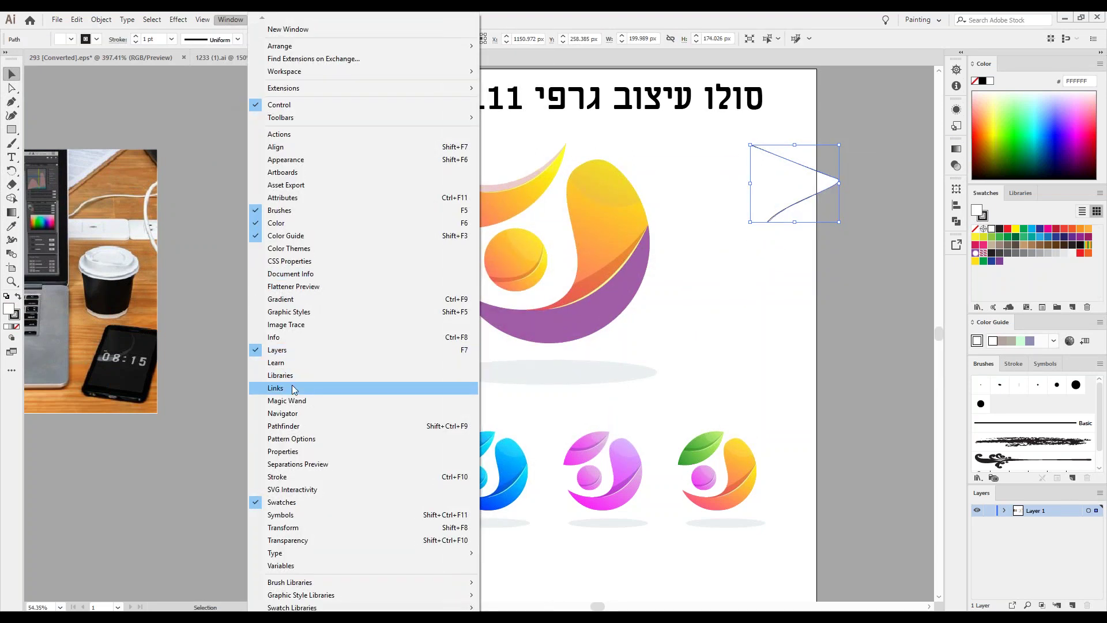
left_click(288, 425)
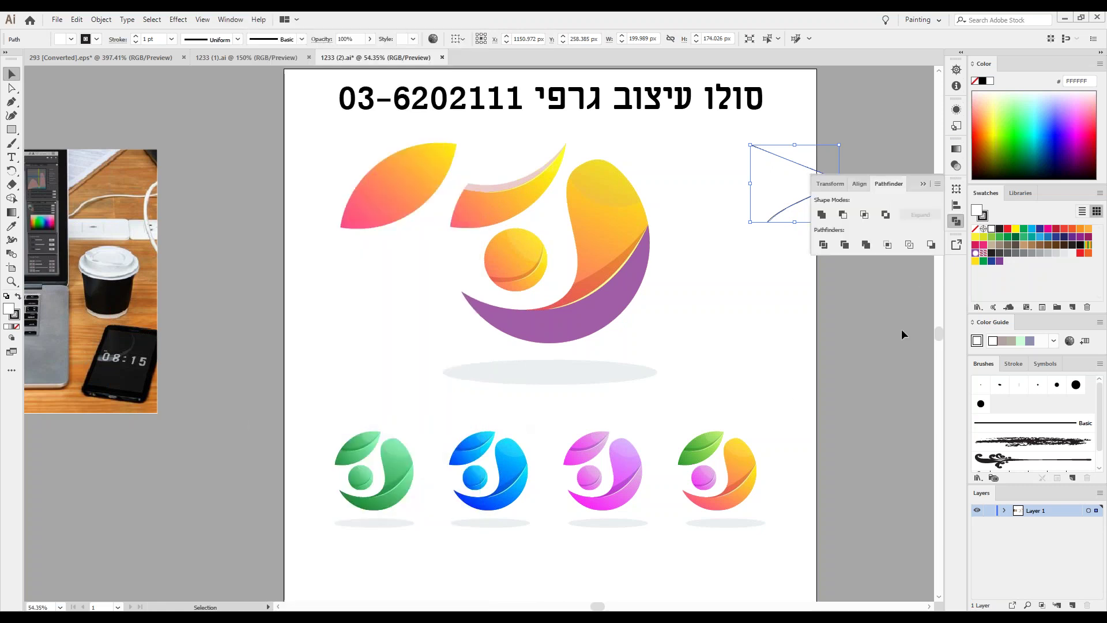
left_click_drag(879, 184, 854, 270)
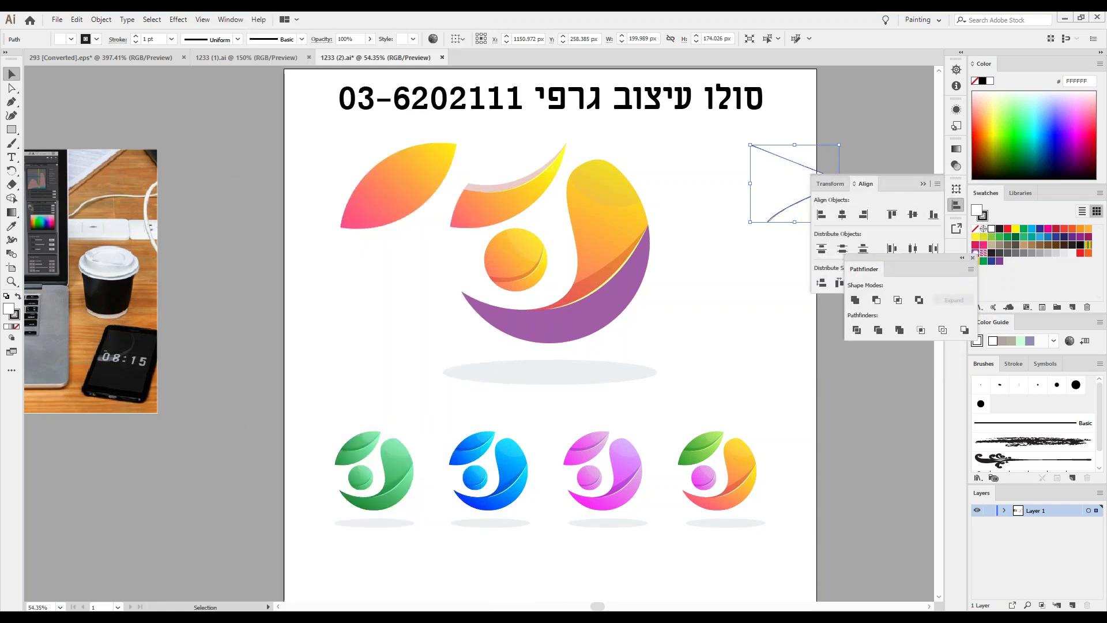
Move the large logo and the blue, pink and multicolour variants together off the artboard, below the laptop photo.
left_click_drag(485, 173, 757, 536)
left_click_drag(606, 234, 16, 425)
left_click_drag(593, 227, 118, 511)
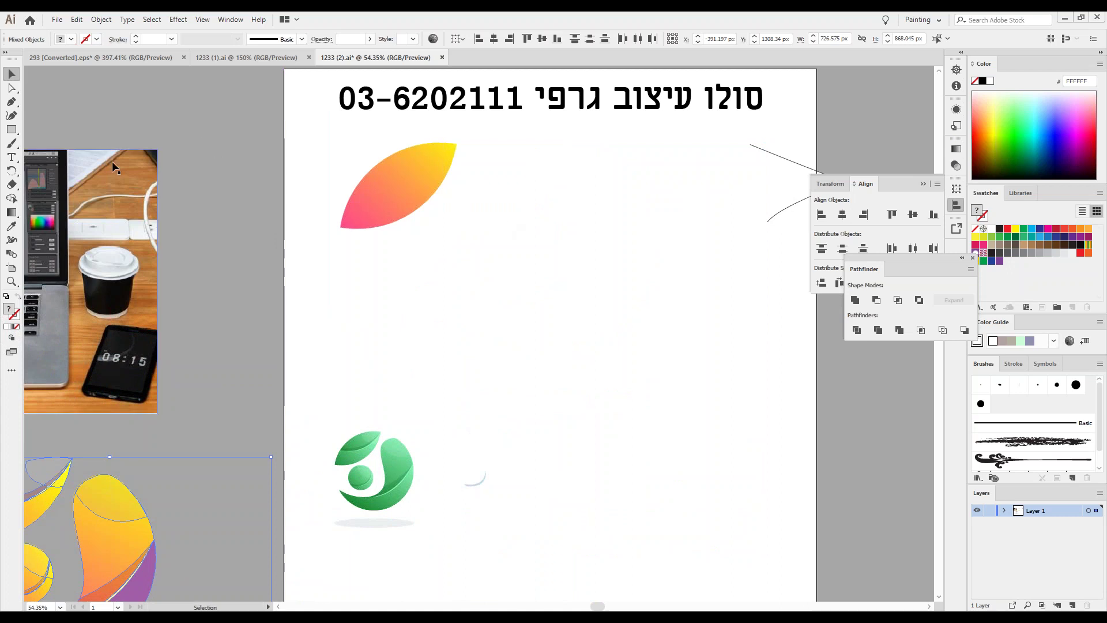
Detach the group of basic shape tools as a floating toolbar beside the artboard.
left_click(13, 134)
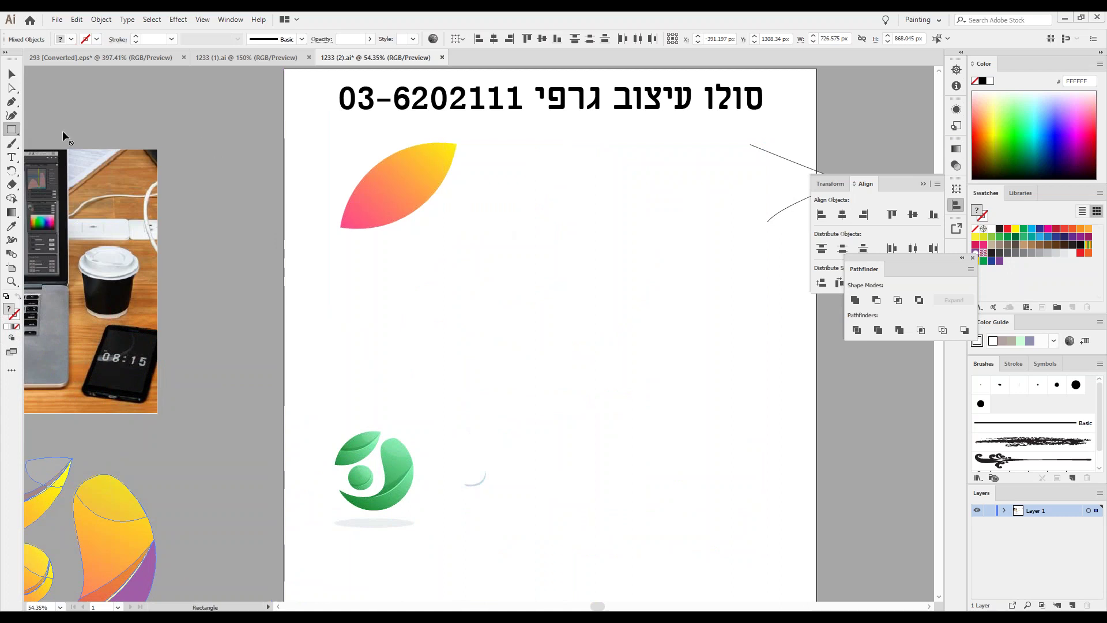
left_click(10, 135)
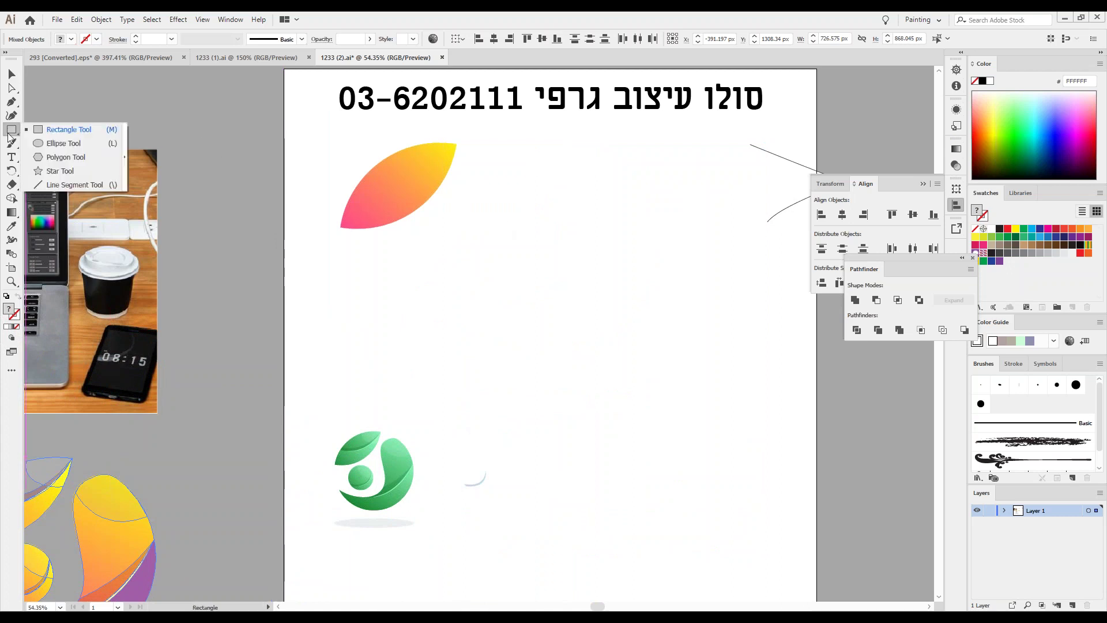
left_click(124, 155)
left_click_drag(60, 147, 198, 119)
Draw a vertical ellipse about 186 by 397 px near the artboard's centre and fill it with bright blue.
left_click(183, 134)
left_click_drag(537, 217, 619, 390)
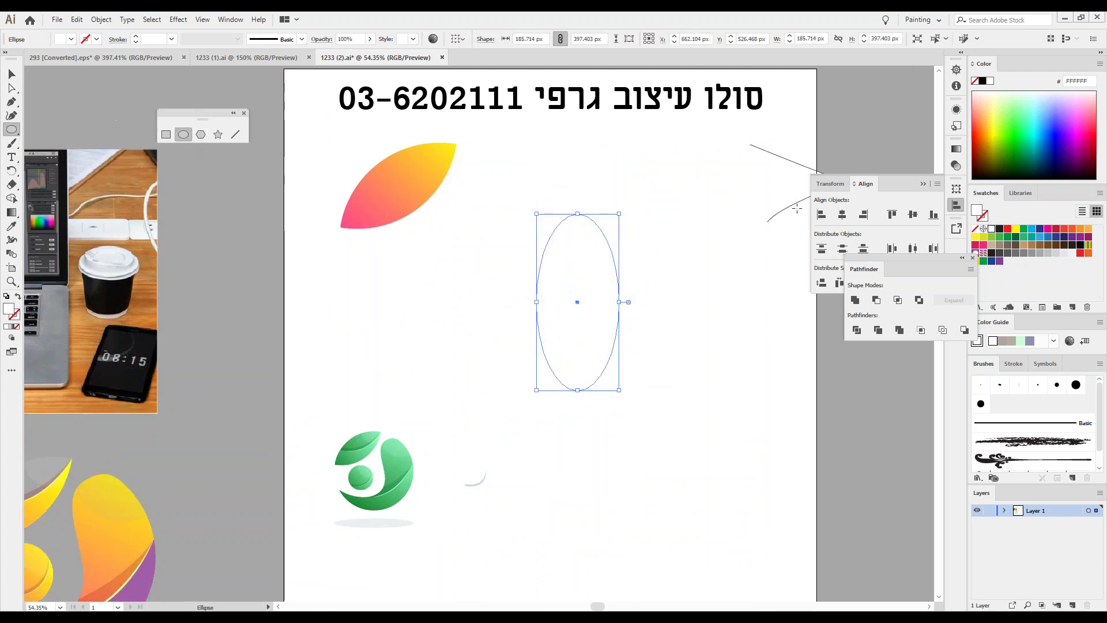
left_click(1059, 115)
Duplicate the ellipse sideways so the two overlap, with the copy in a darker blue, and select both.
left_click(16, 75)
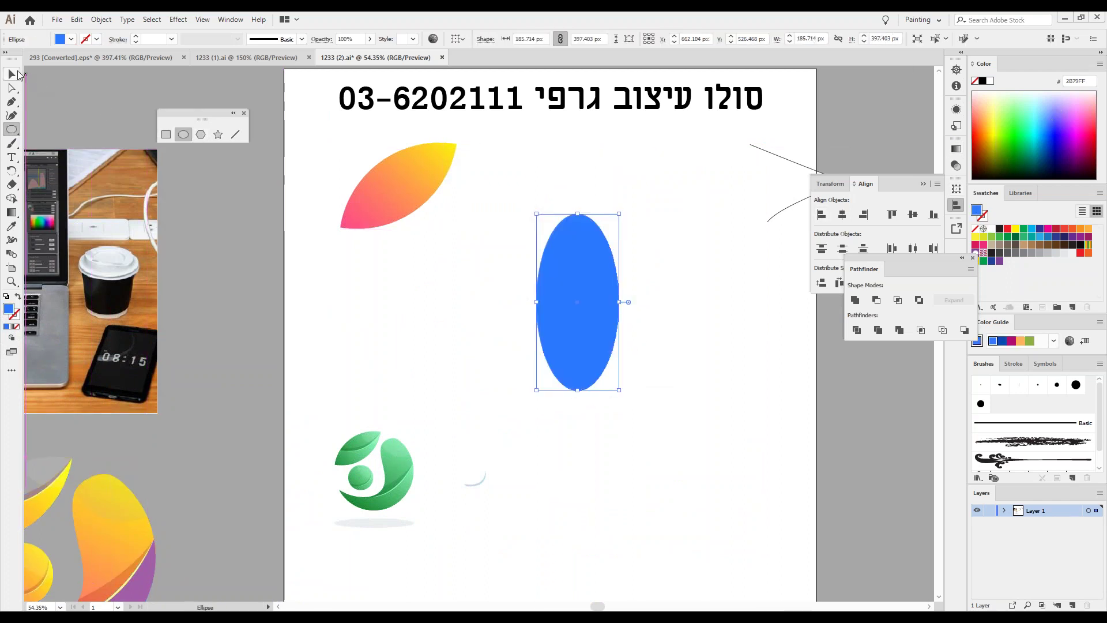
left_click_drag(573, 310, 606, 310)
left_click_drag(506, 209, 583, 335)
Try subtracting the front ellipse from the back one and undo the subtraction.
left_click(875, 301)
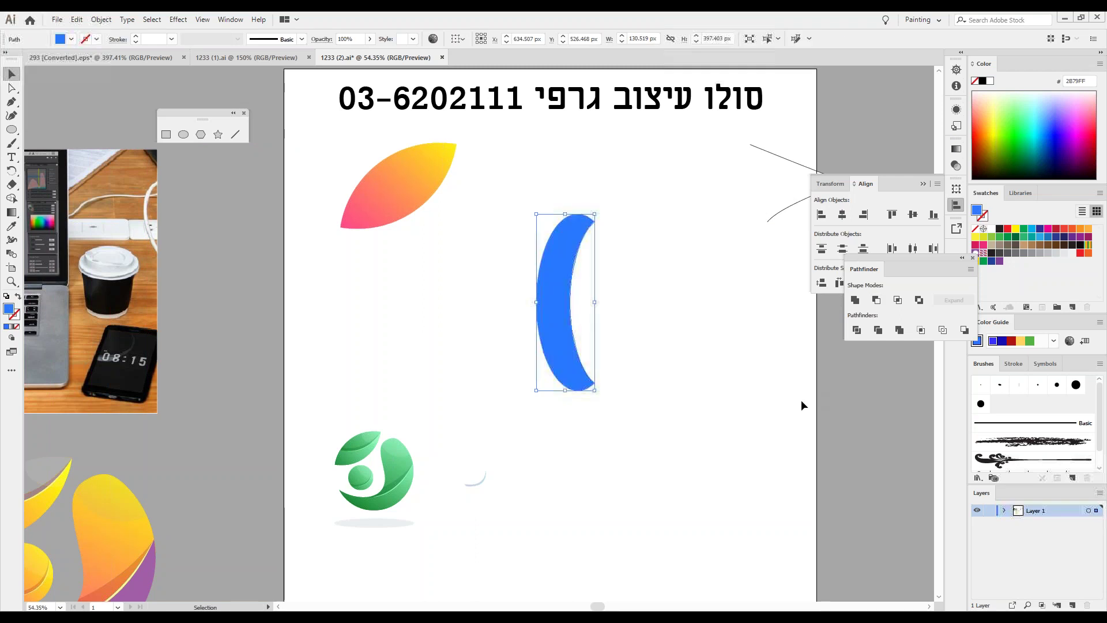
key("ctrl+z")
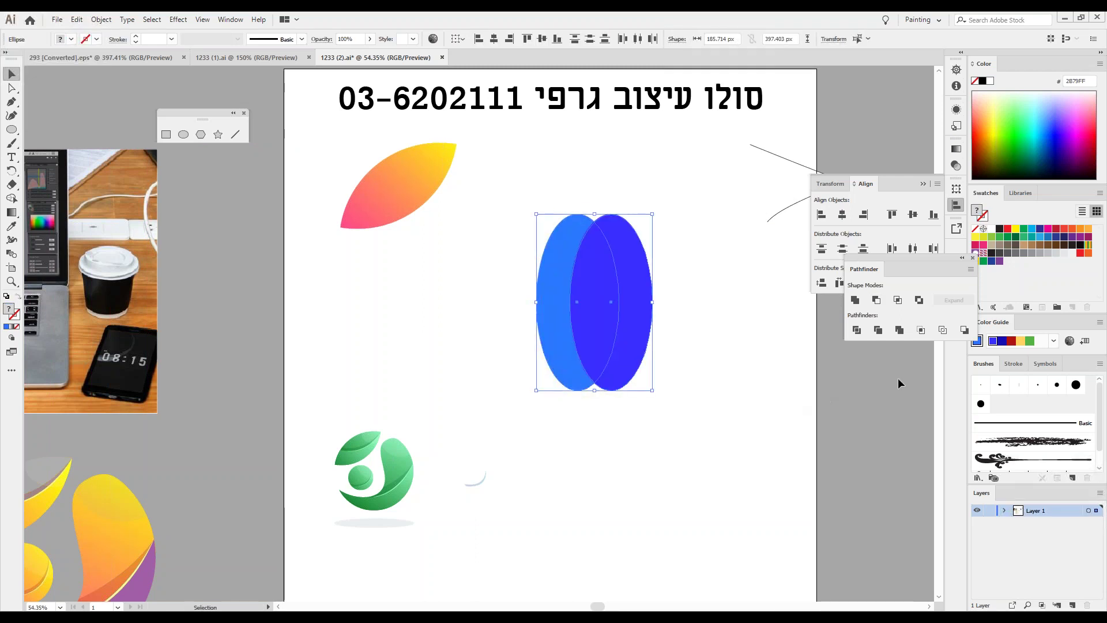
Intersect the two ellipses into a pointed leaf shape and move it up slightly.
left_click(898, 300)
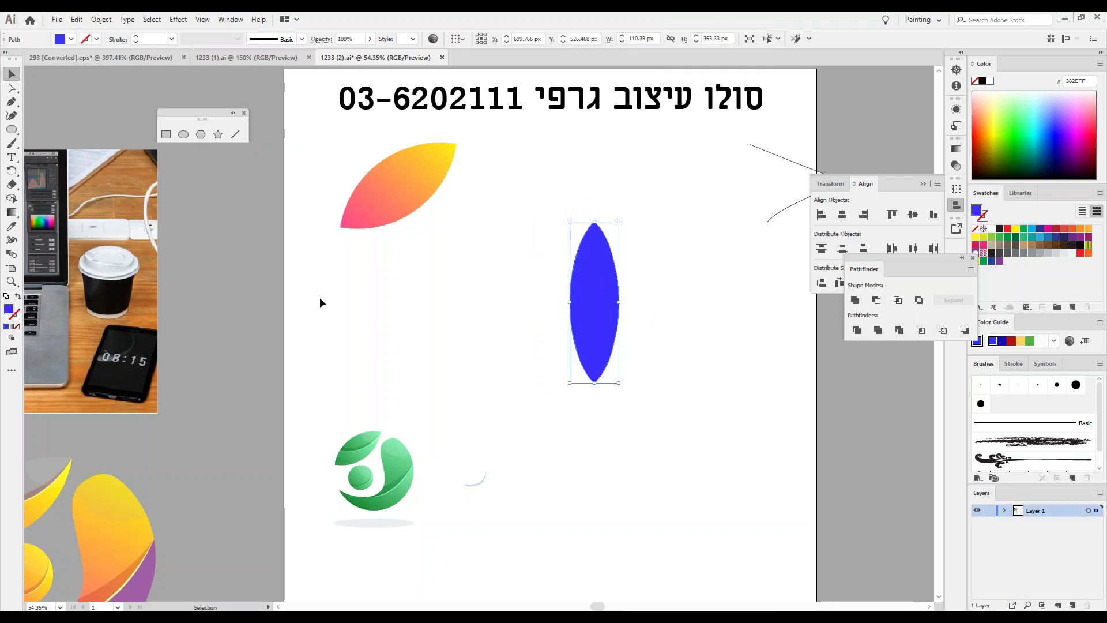
left_click_drag(599, 338, 599, 297)
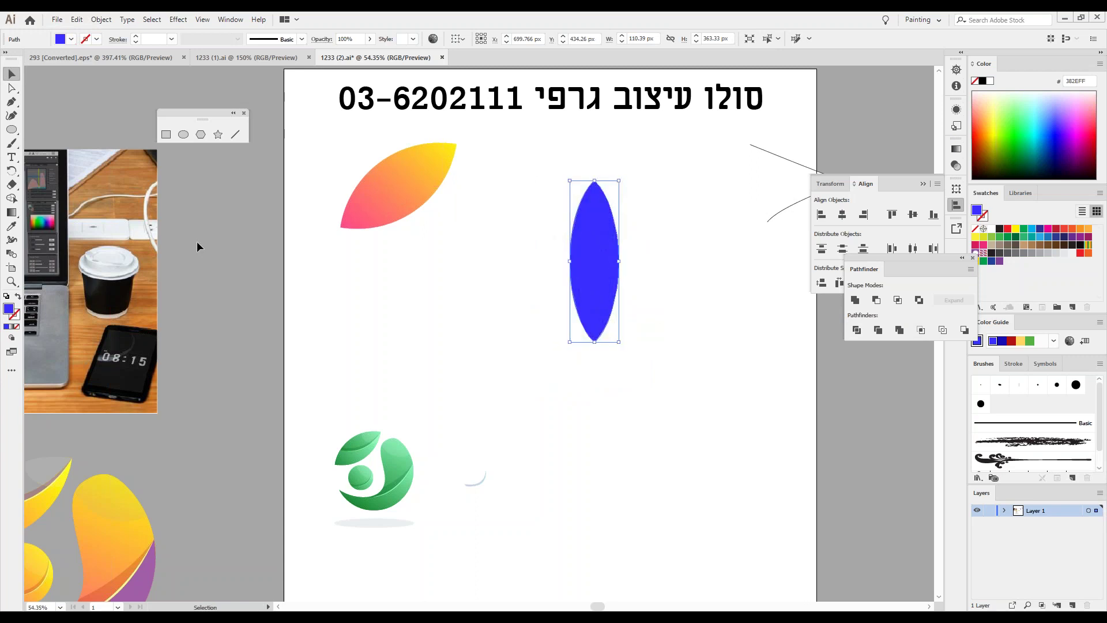
Create a copy of the leaf rotated 20° about its bottom tip.
left_click(11, 171)
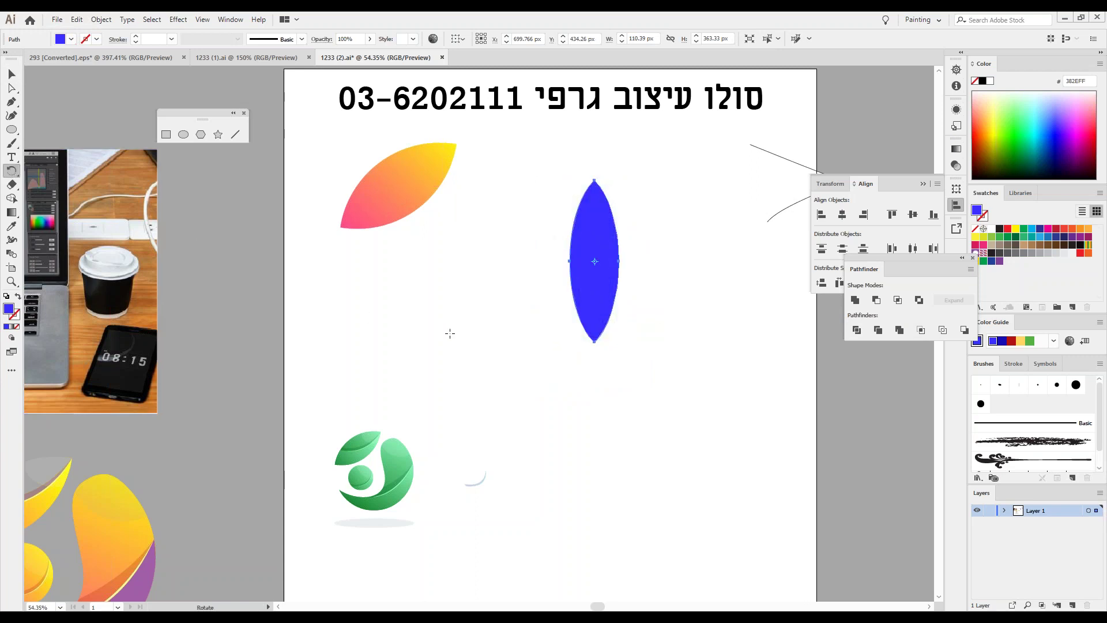
left_click(594, 342, "alt")
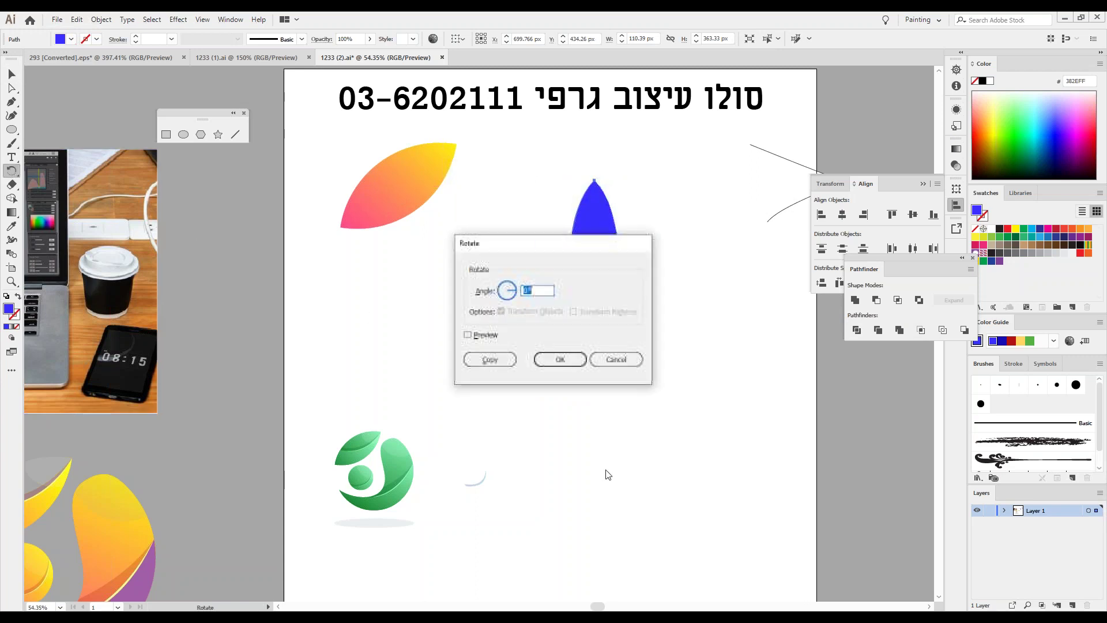
type("20")
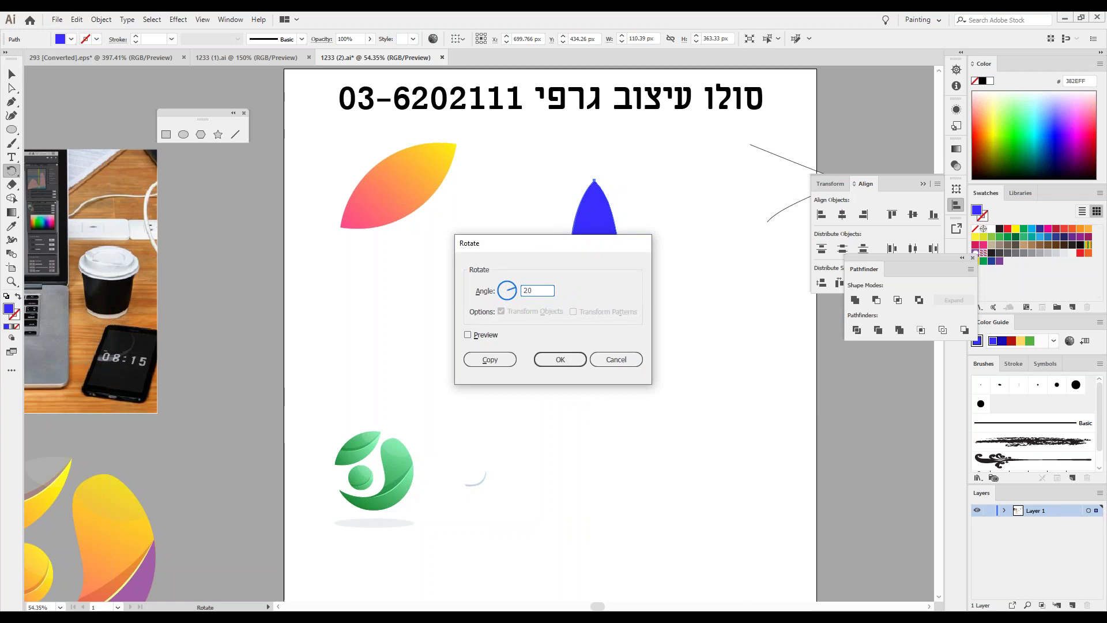
left_click(490, 359)
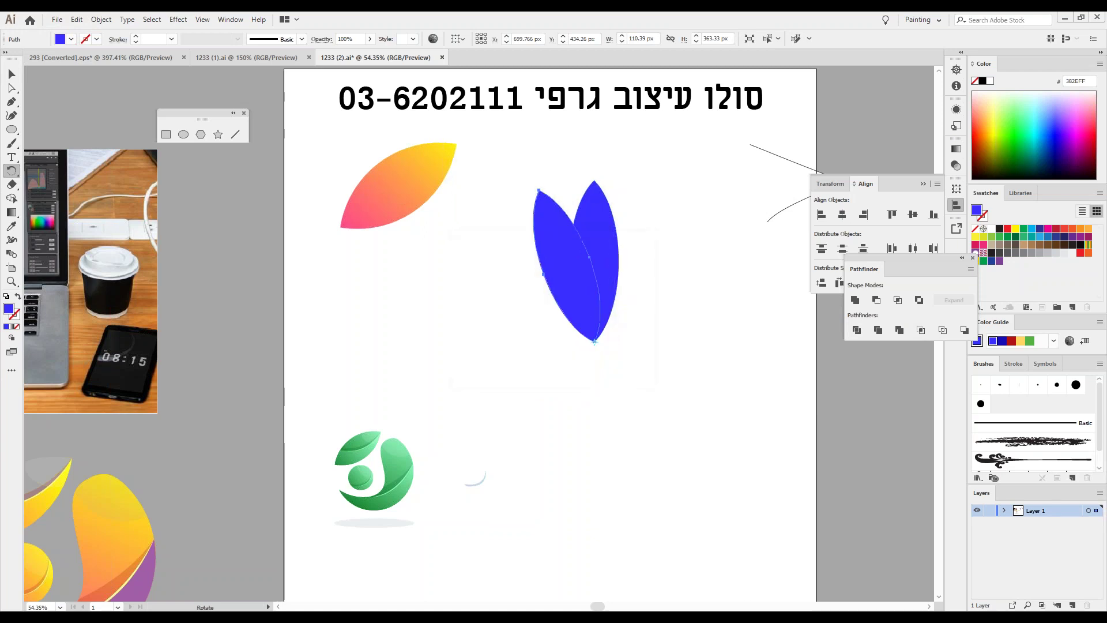
Repeat the rotated copy 16 more times to complete a full circle of petals.
key("ctrl+d")
key("ctrl+d")
key("ctrl+d")
key("ctrl+d")
key("ctrl+d")
key("ctrl+d")
key("ctrl+d")
key("ctrl+d")
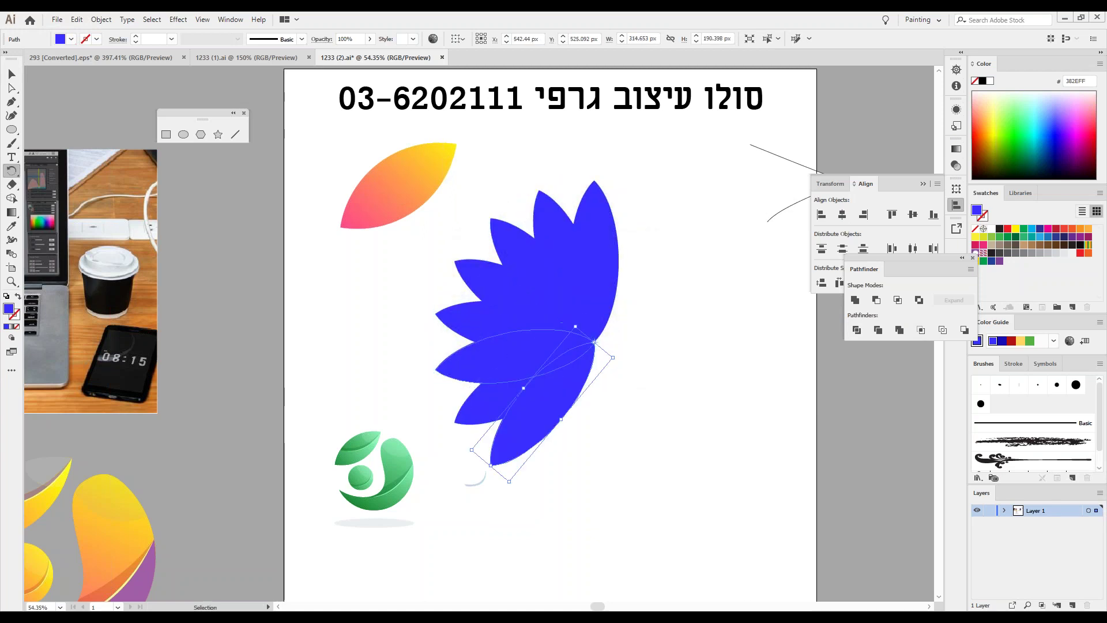
key("ctrl+d")
key("ctrl+d")
key("ctrl+d")
key("ctrl+d")
key("ctrl+d")
key("ctrl+d")
key("ctrl+d")
key("ctrl+d")
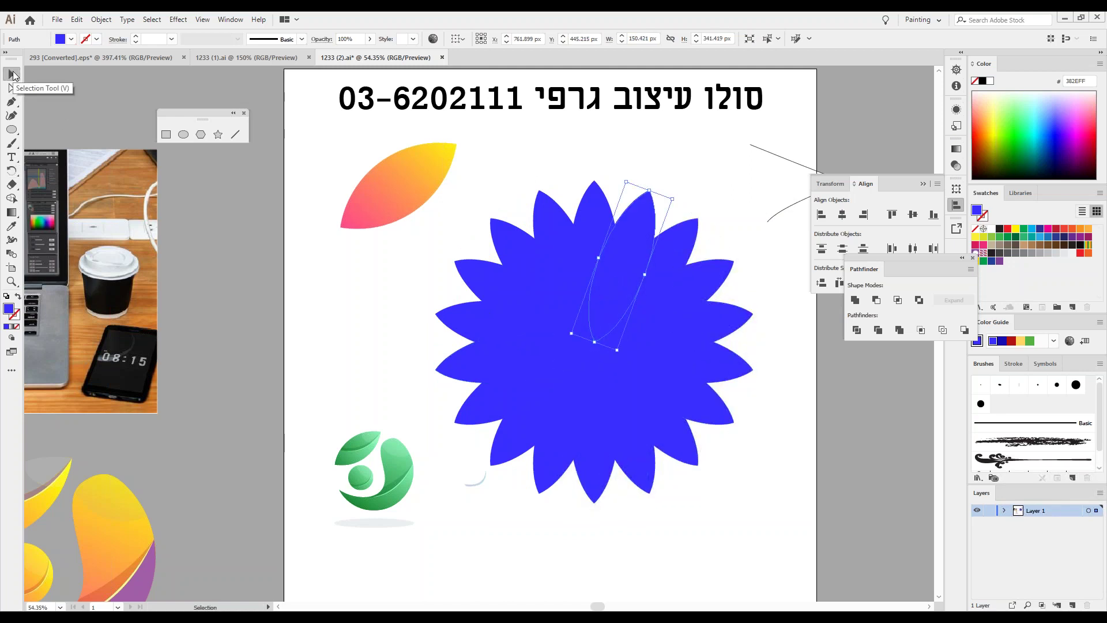
Select all the petals in outline view, unite them into a single flower shape, and return to preview.
key("ctrl+y")
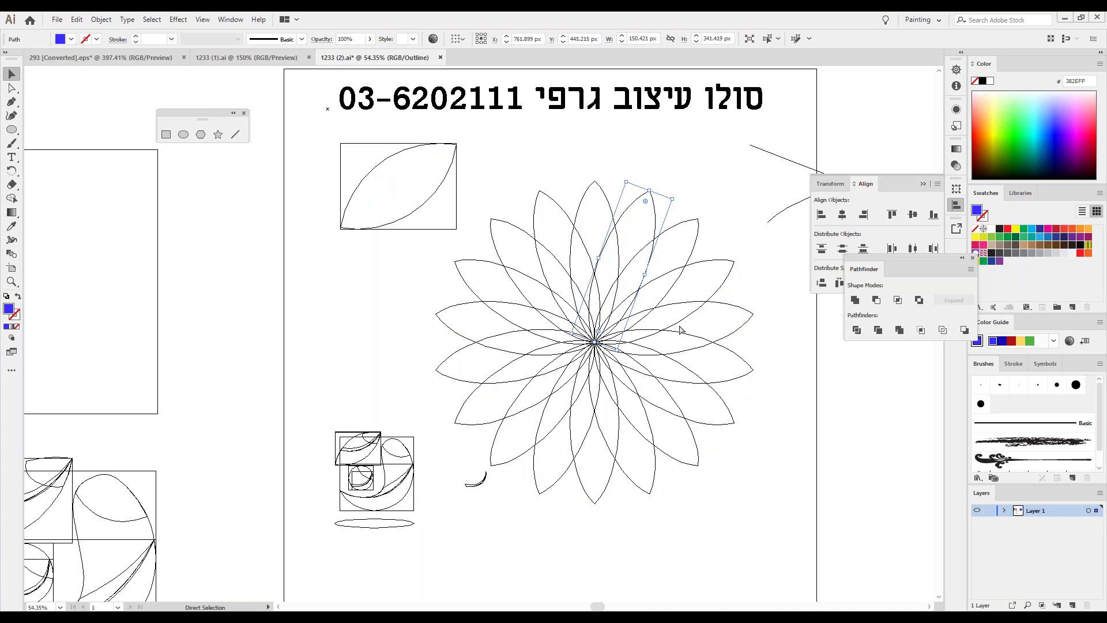
left_click_drag(510, 190, 730, 464)
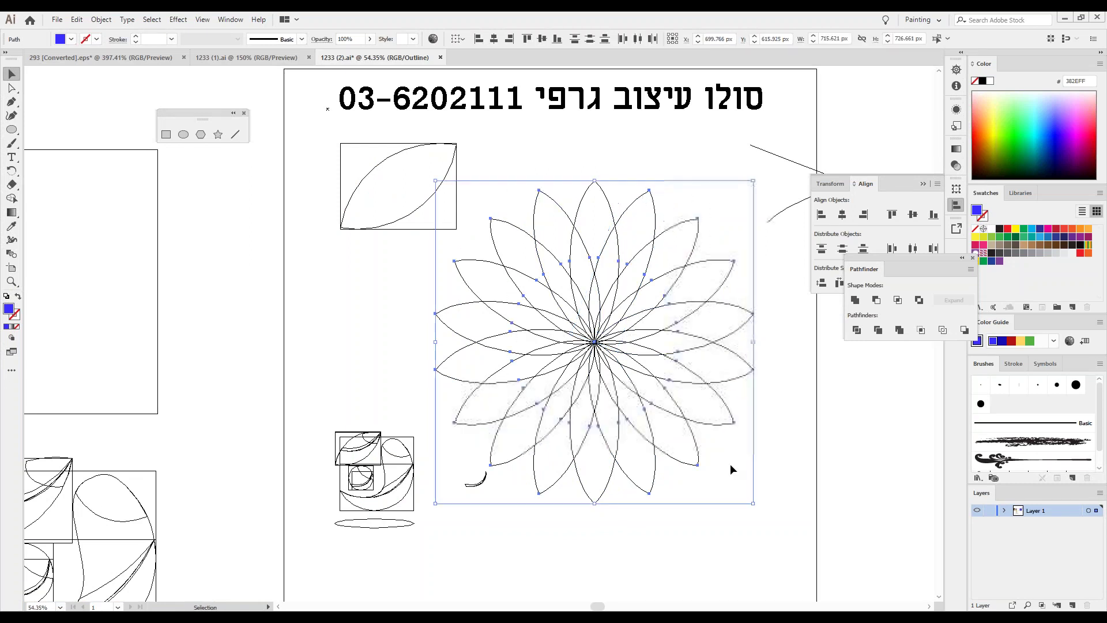
left_click(855, 300)
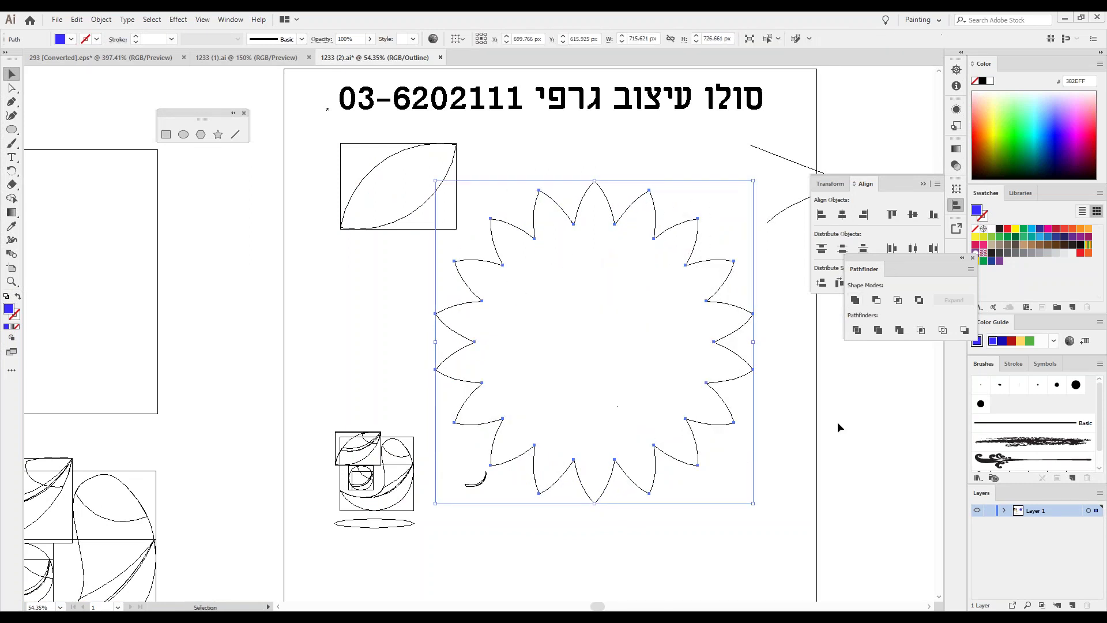
key("ctrl+y")
key("v")
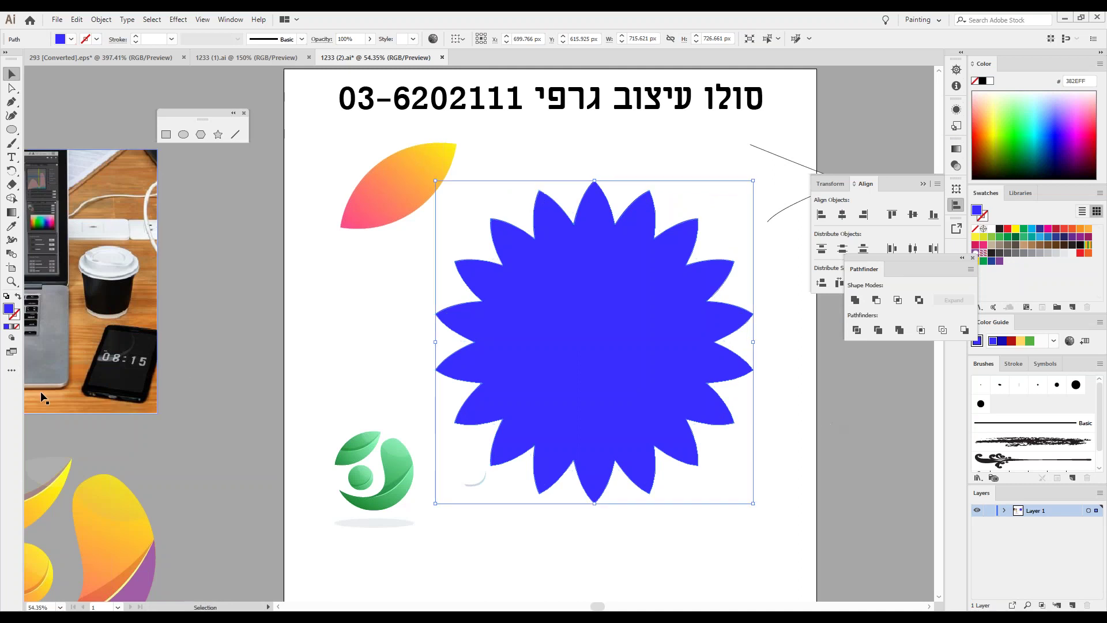
Give the flower the default white fill and black stroke, and set its width and height to 500 px.
left_click(5, 297)
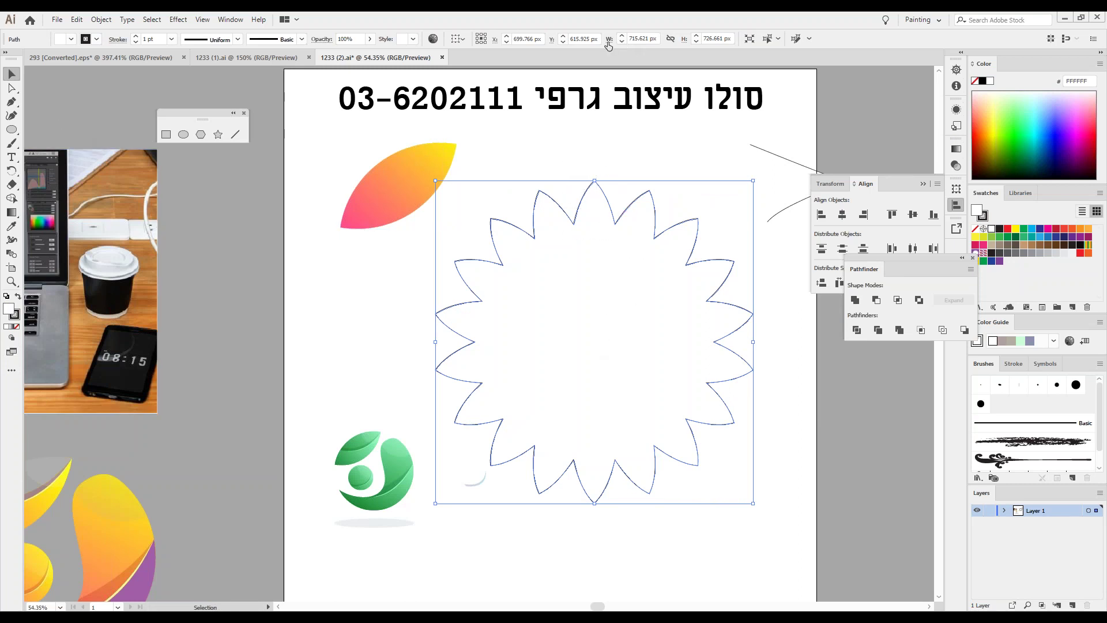
left_click_drag(646, 39, 628, 46)
type("500")
key("Return")
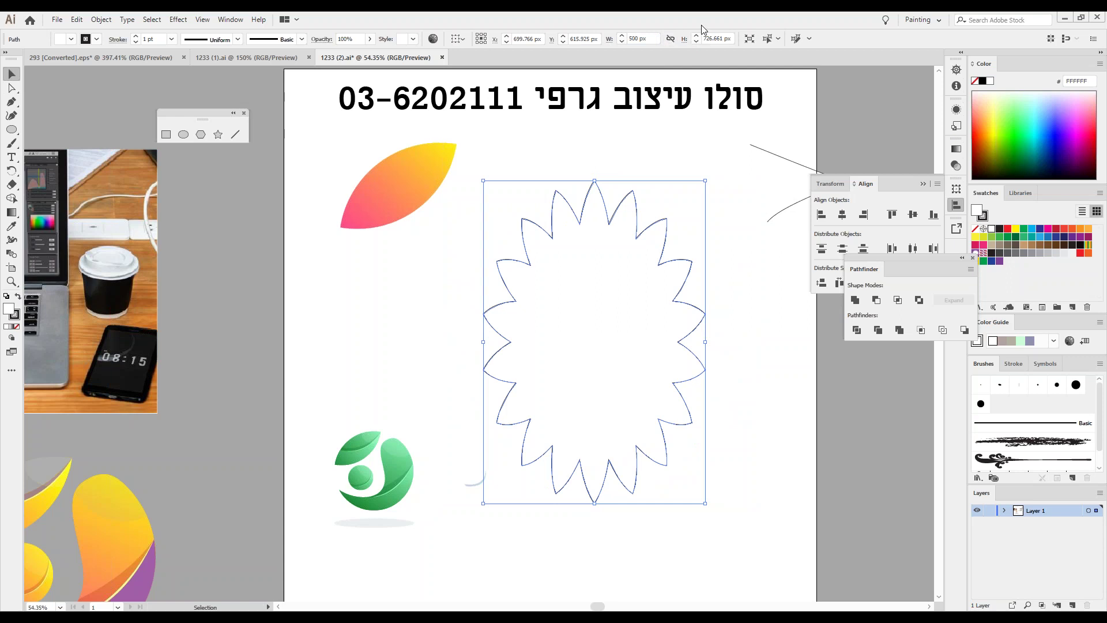
left_click_drag(724, 38, 699, 45)
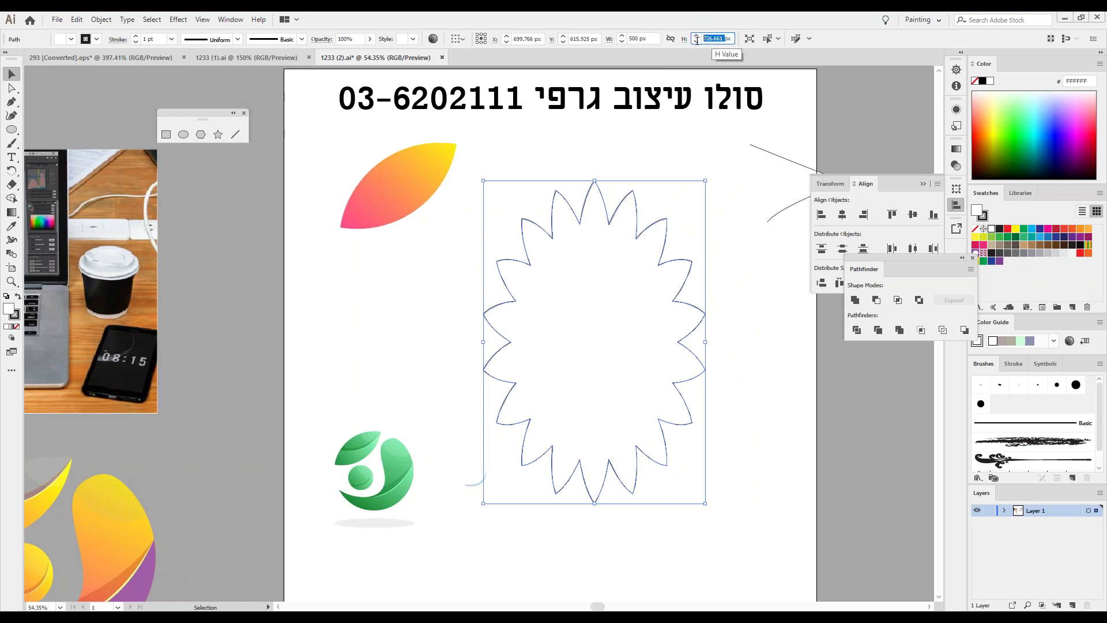
type("500")
key("Return")
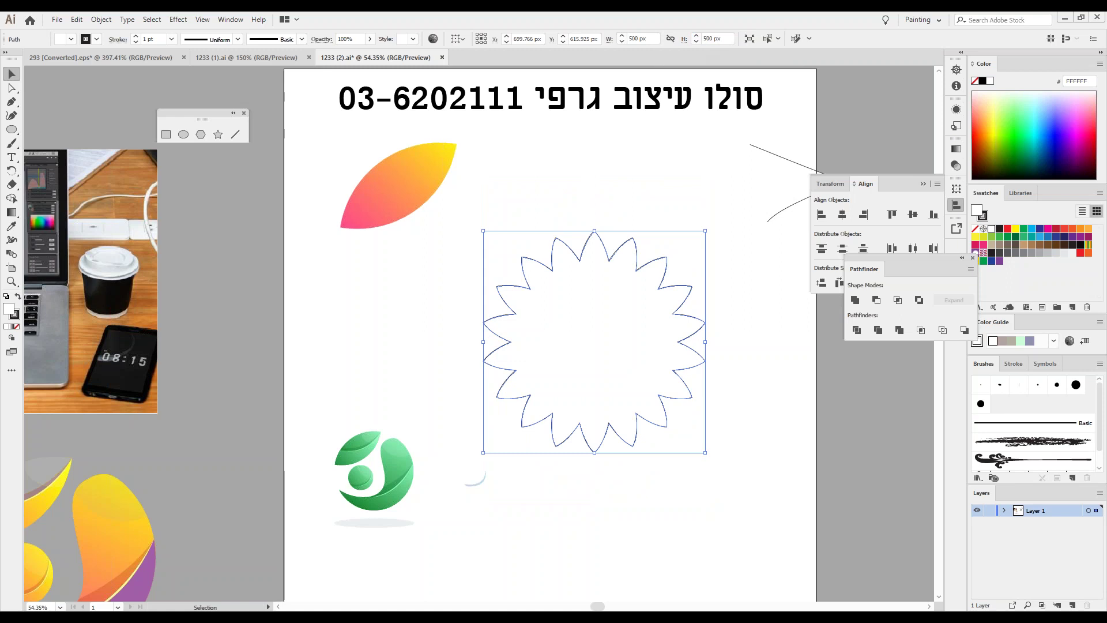
Change the document's units to millimetres.
left_click(57, 19)
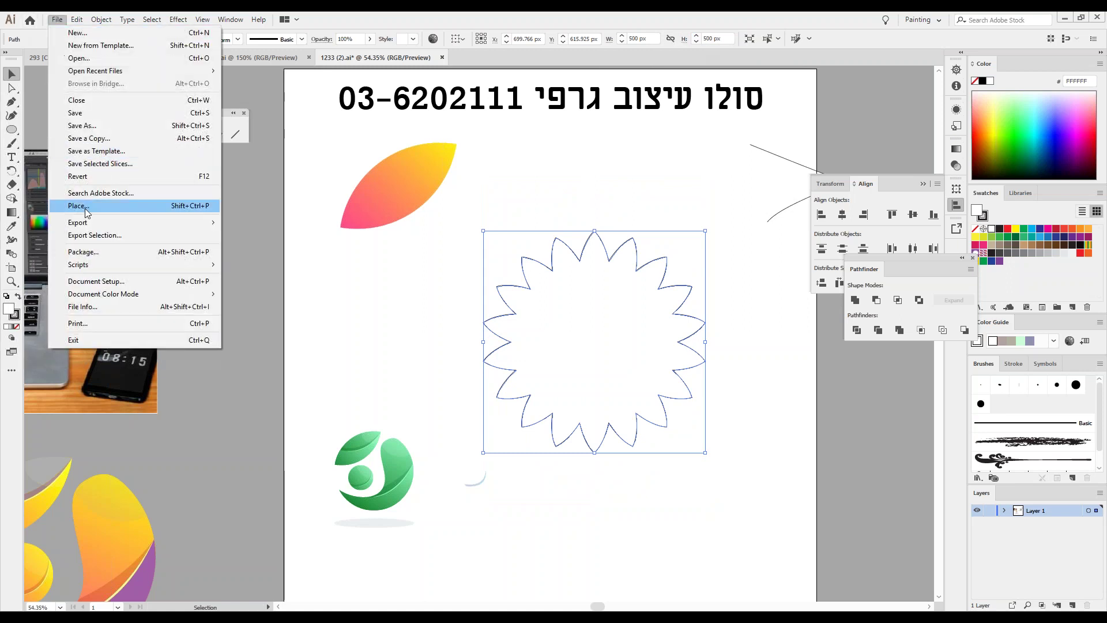
left_click(99, 283)
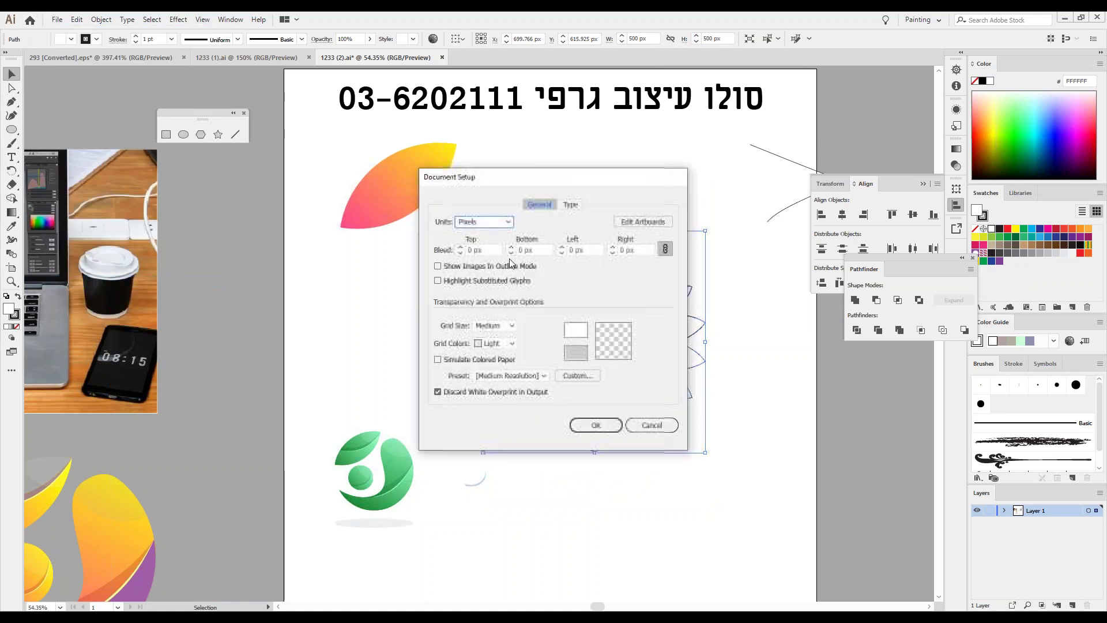
left_click(473, 223)
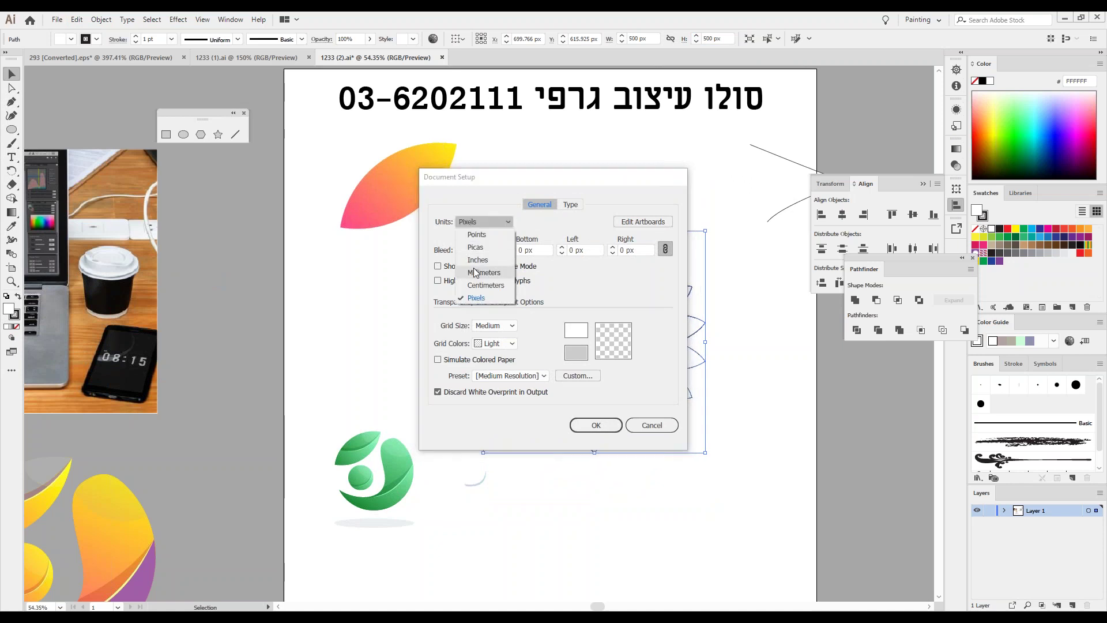
left_click(484, 273)
left_click(581, 425)
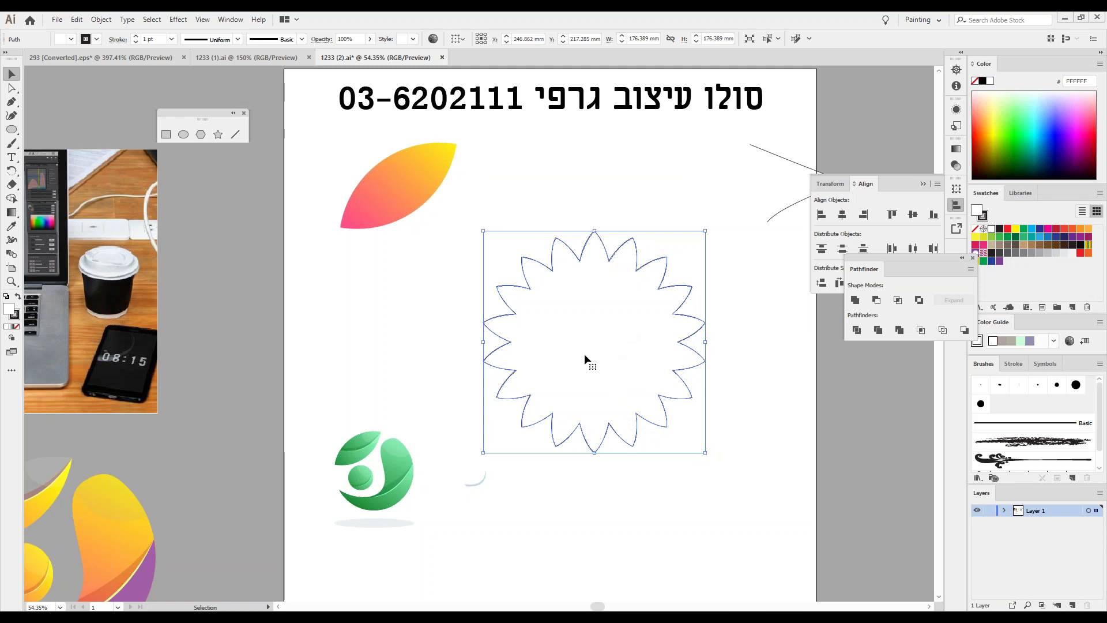
Draw a circle about 92.5 mm in diameter in the middle of the flower with the Ellipse tool.
left_click(183, 135)
left_click_drag(565, 302, 652, 272)
key("v")
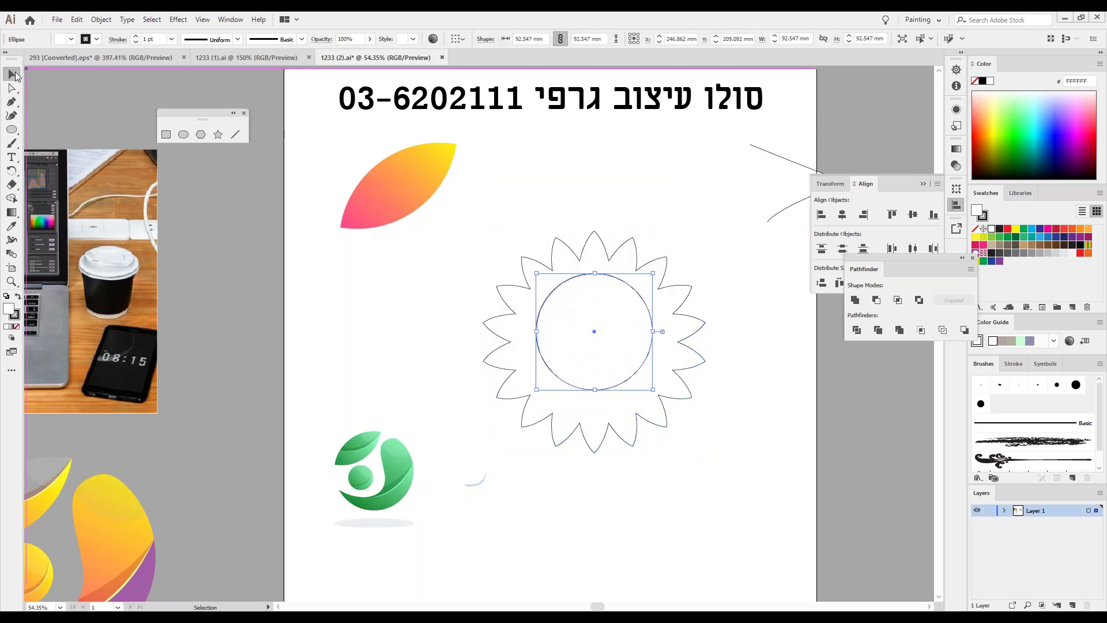
Align the flower and circle by their vertical centres, subtract the circle from the flower, and fill the shape green (00C32D).
left_click(666, 297)
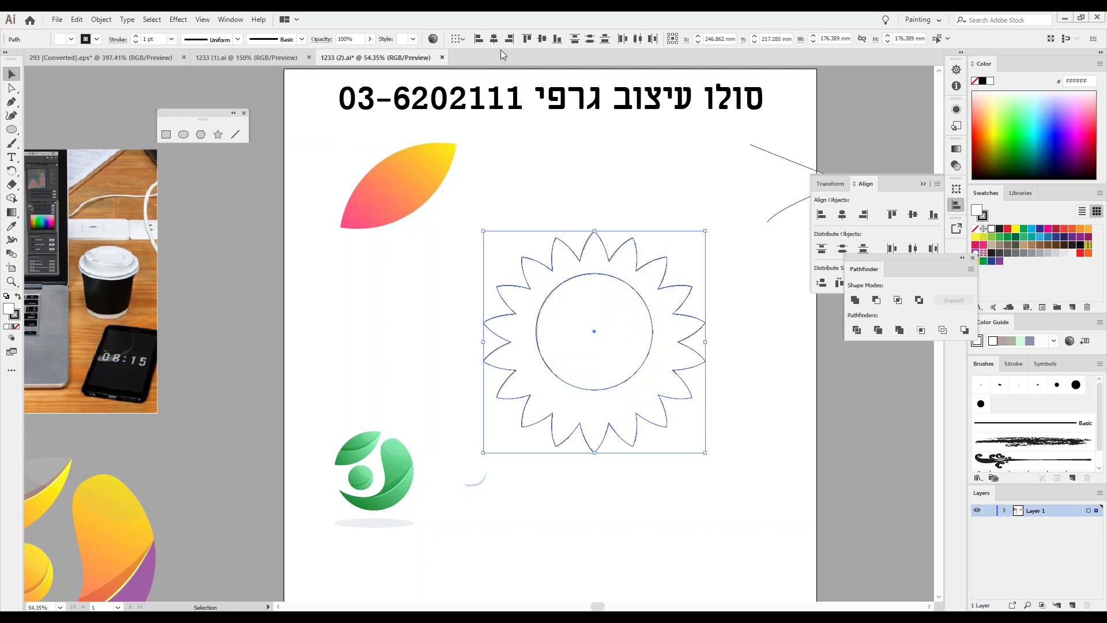
left_click(542, 40)
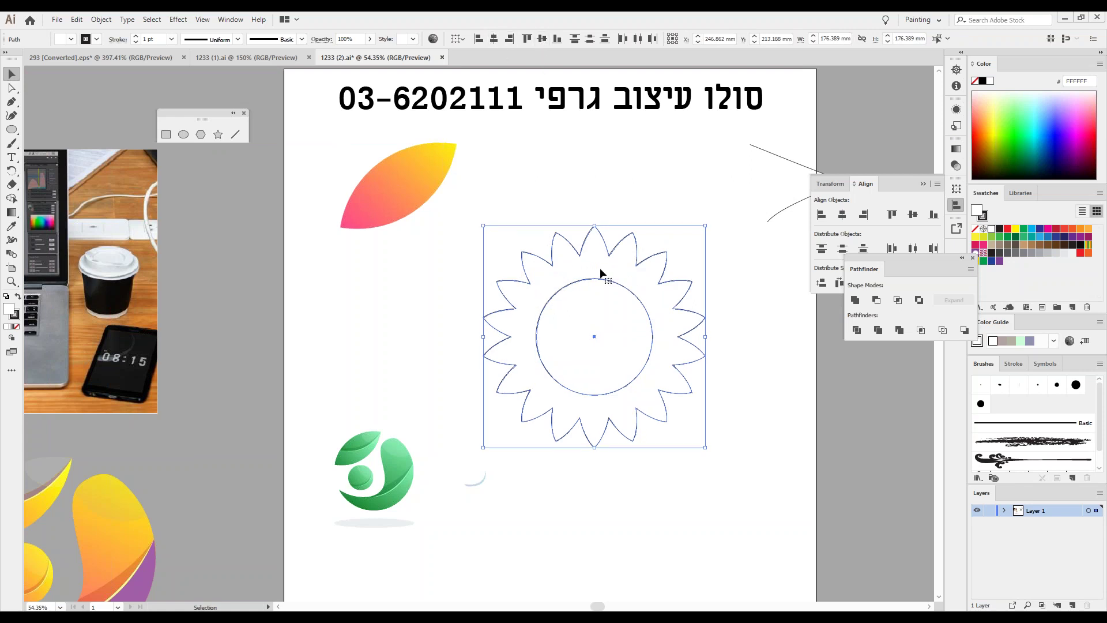
left_click(876, 300)
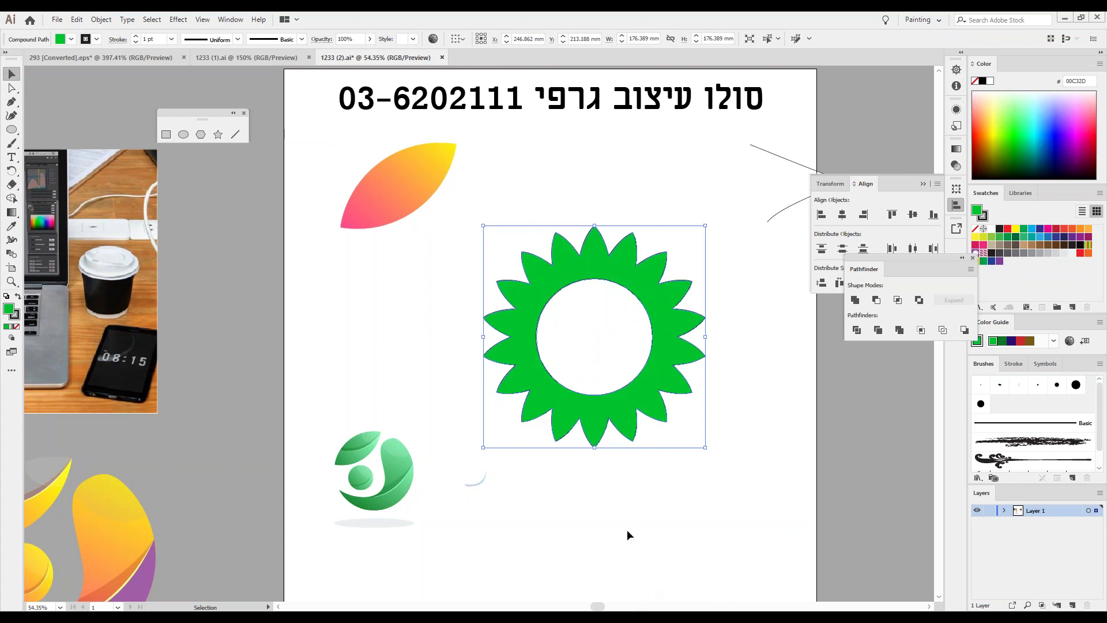
Move the flower, leaf and green logo out of the artboard's centre and place the laptop photo across it.
left_click_drag(521, 321, 761, 503)
left_click_drag(402, 213, 838, 401)
left_click_drag(130, 300, 696, 286)
left_click_drag(295, 441, 424, 533)
left_click_drag(434, 478, 143, 283)
left_click_drag(419, 327, 460, 327)
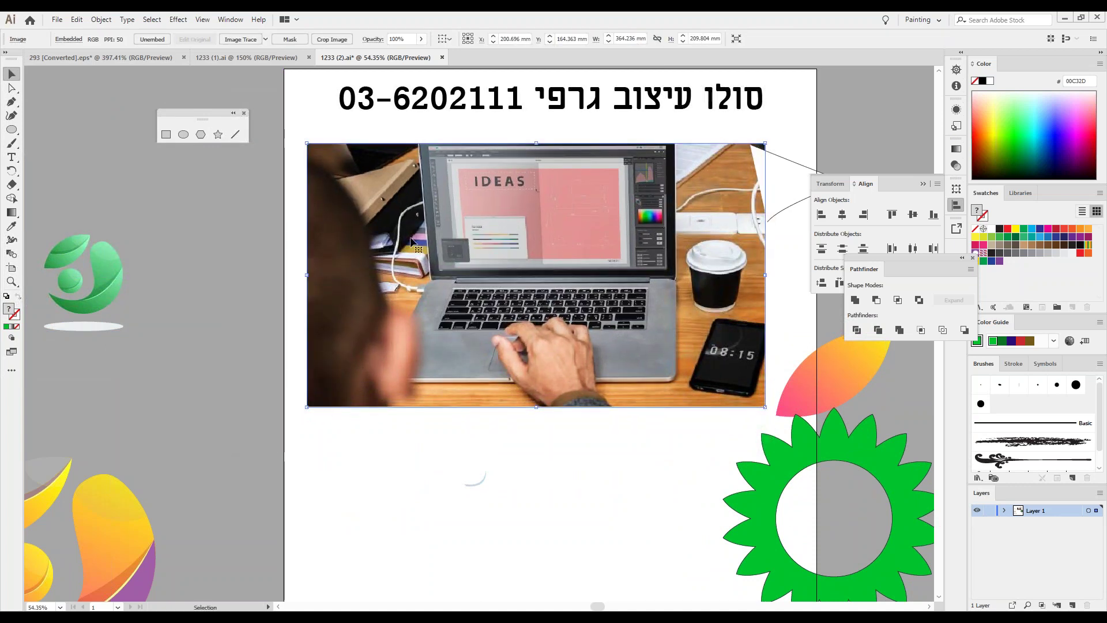
Trace the laptop photo with the 6 Colors preset and check the tracing in outline view.
left_click(266, 39)
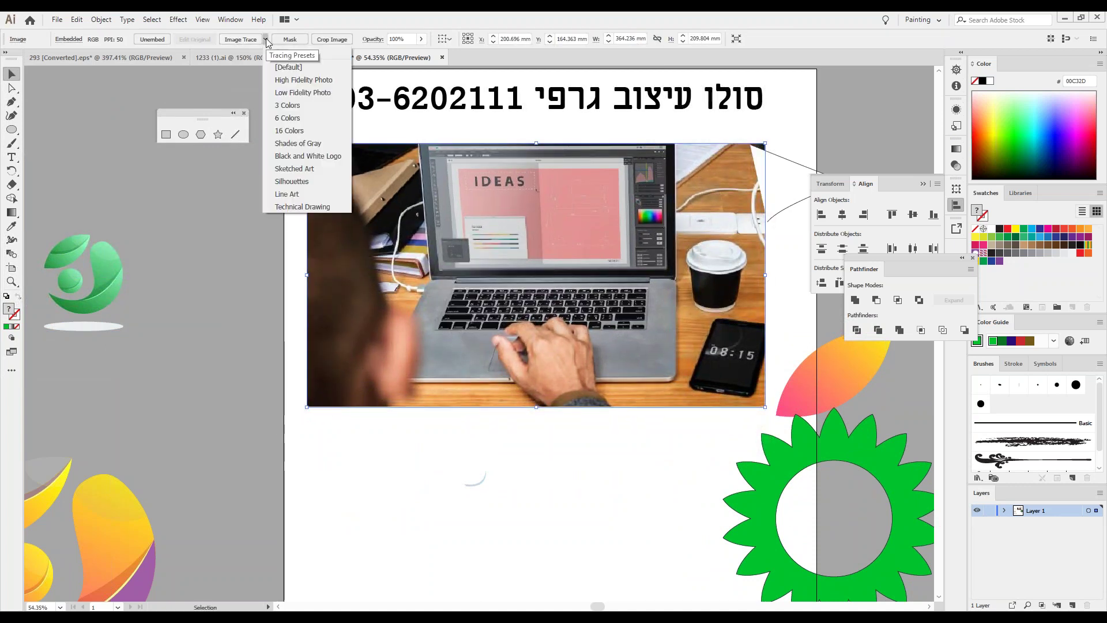
left_click(287, 117)
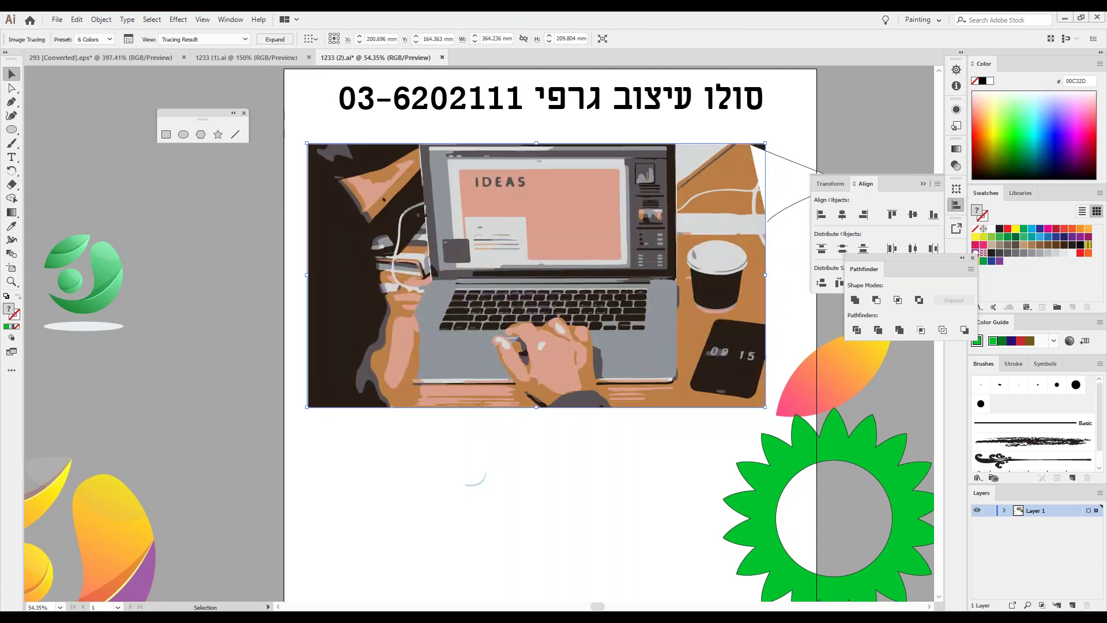
key("a")
key("ctrl+y")
key("ctrl+y")
key("v")
Expand the tracing's object and fill into editable paths and show them in outline view.
left_click(101, 19)
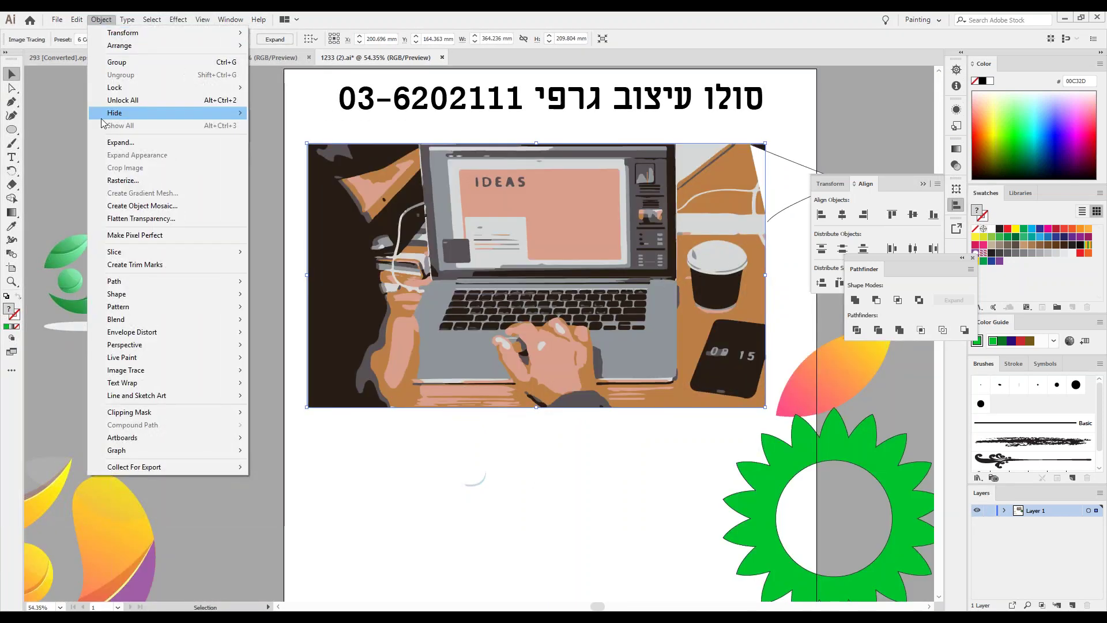
left_click(153, 142)
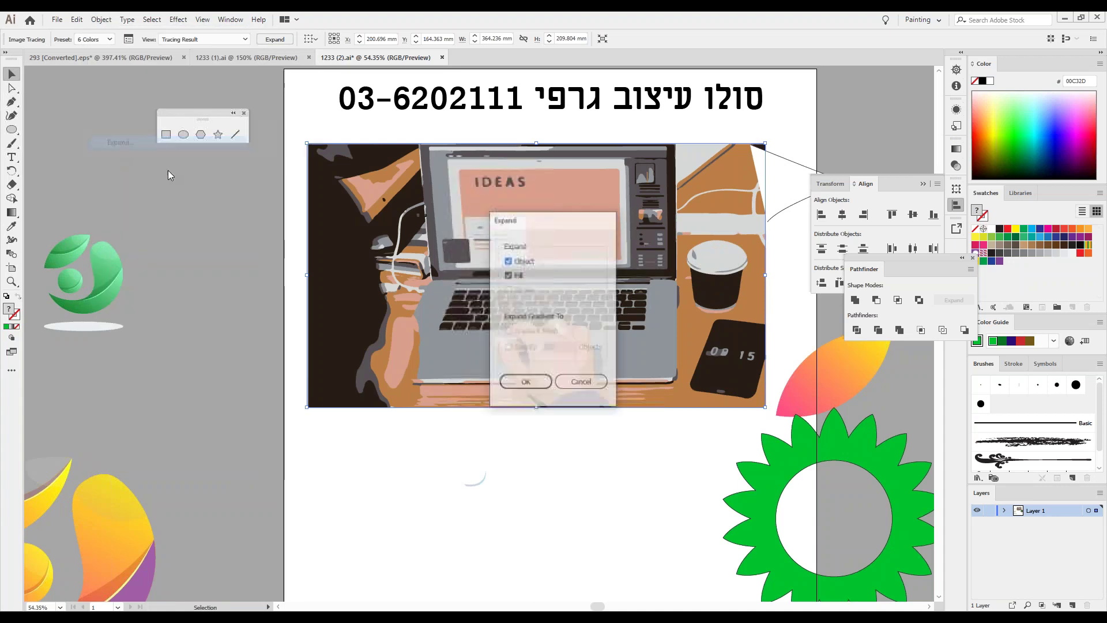
left_click(525, 382)
key("a")
key("ctrl+y")
key("v")
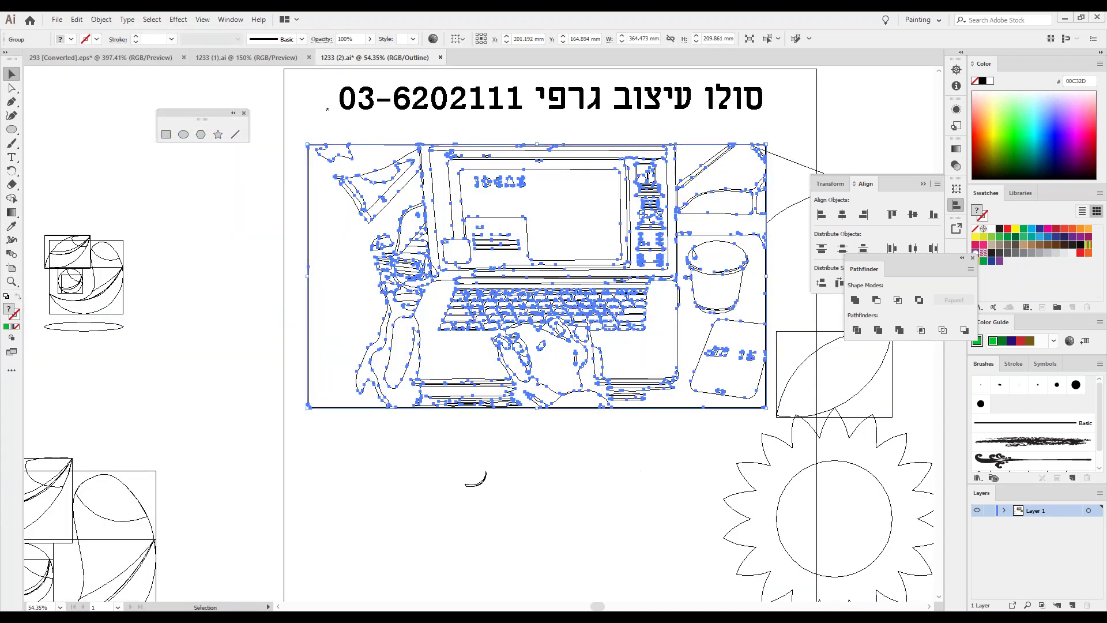
Compare the expanded tracing in preview and outline view, examining the paths around the laptop screen up close.
left_click(657, 443)
key("a")
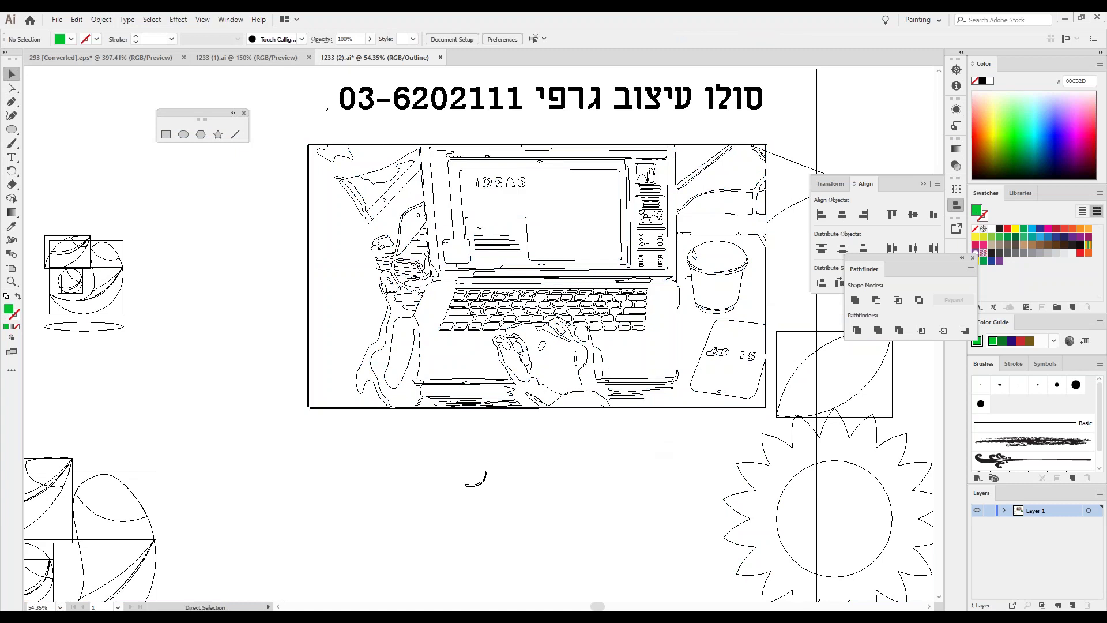
key("ctrl+y")
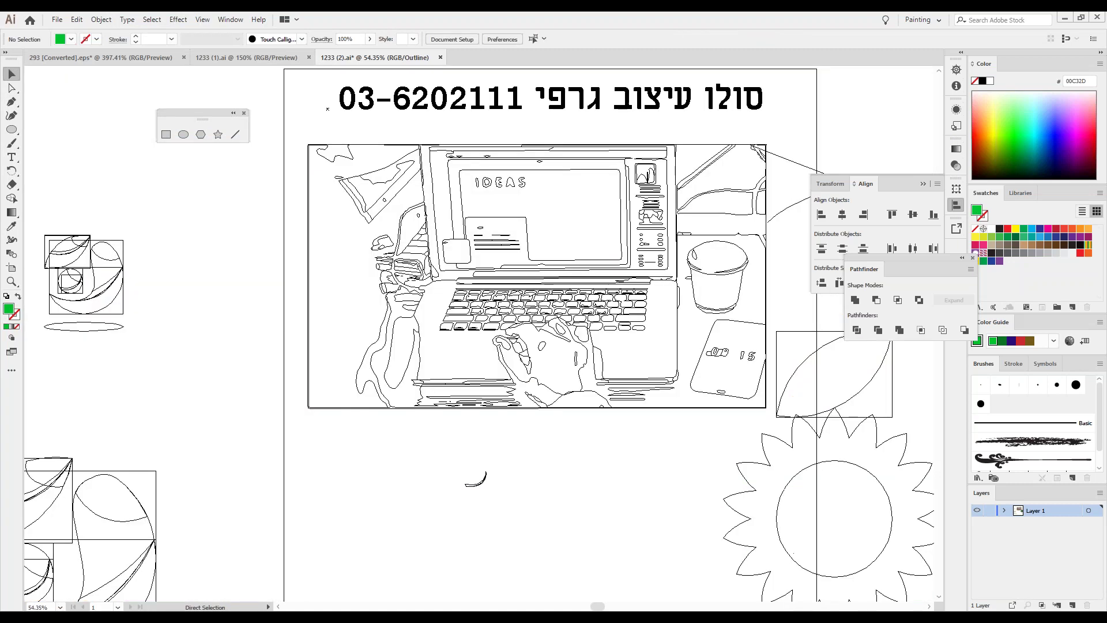
key("ctrl+y")
key("v")
key("z")
left_click_drag(536, 133, 645, 260)
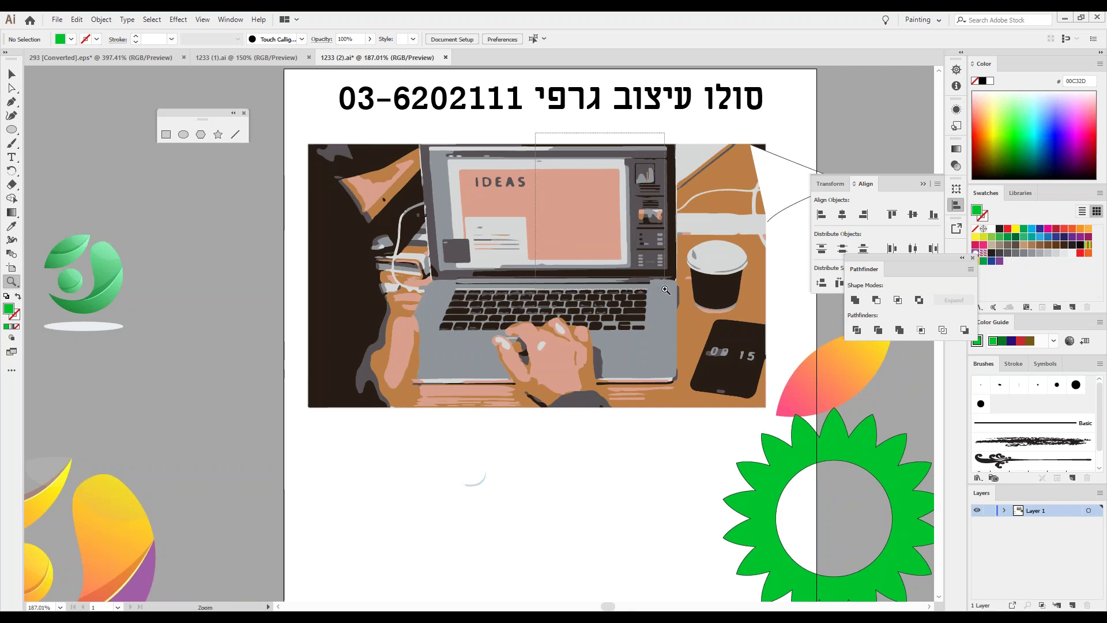
key("ctrl+y")
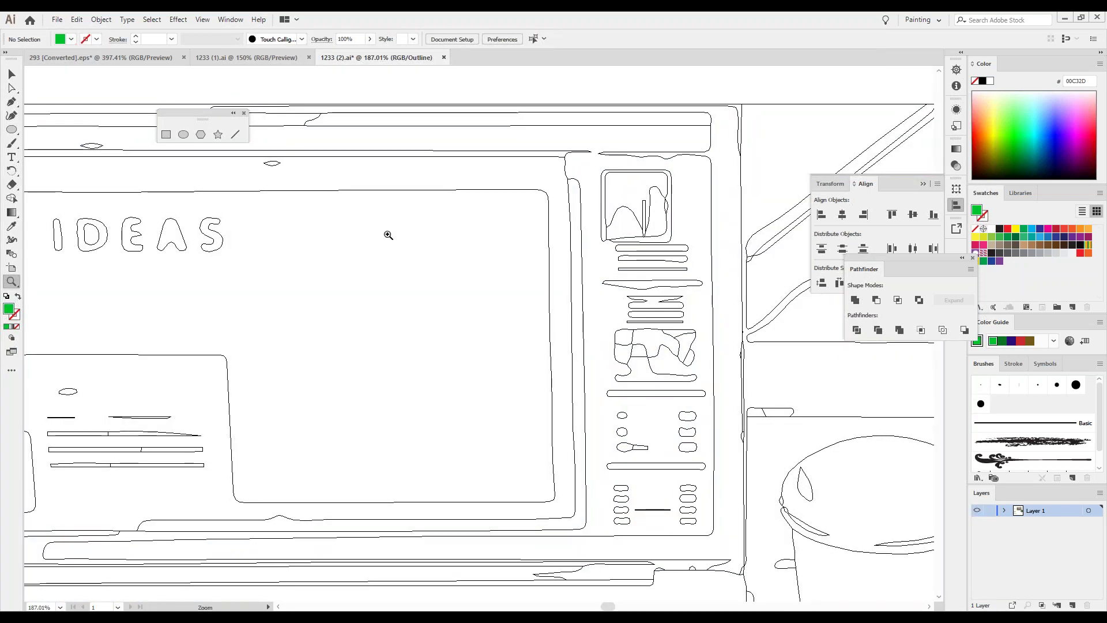
Try reshaping the pink area of the laptop screen by moving its anchor points, and undo the edit.
left_click(14, 91)
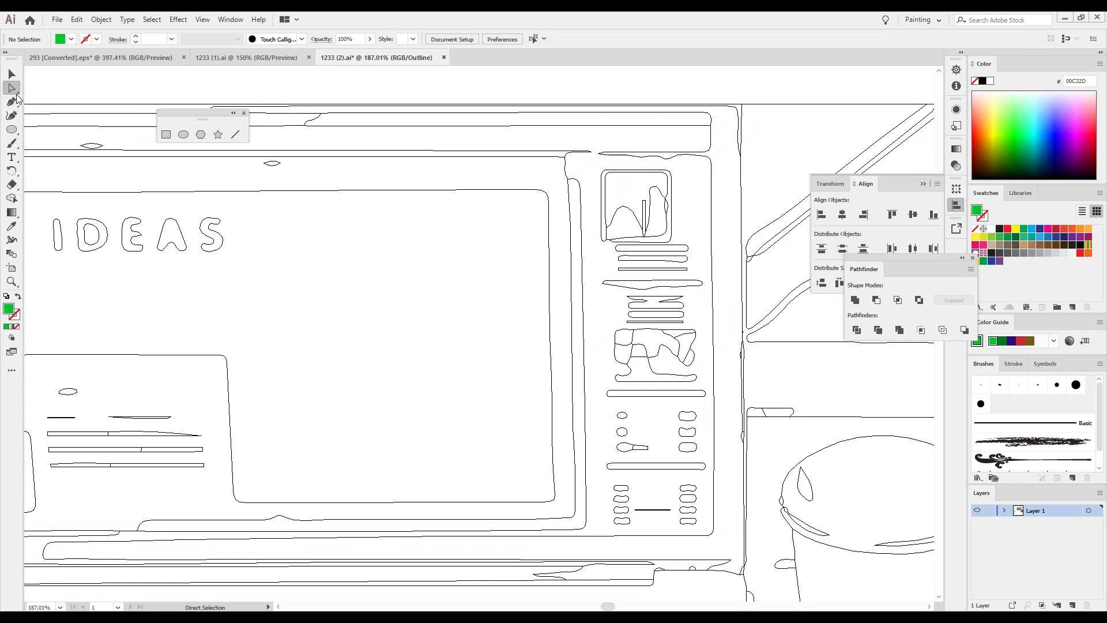
left_click_drag(503, 228, 538, 294)
key("ctrl+y")
key("ctrl+z")
key("ctrl+z")
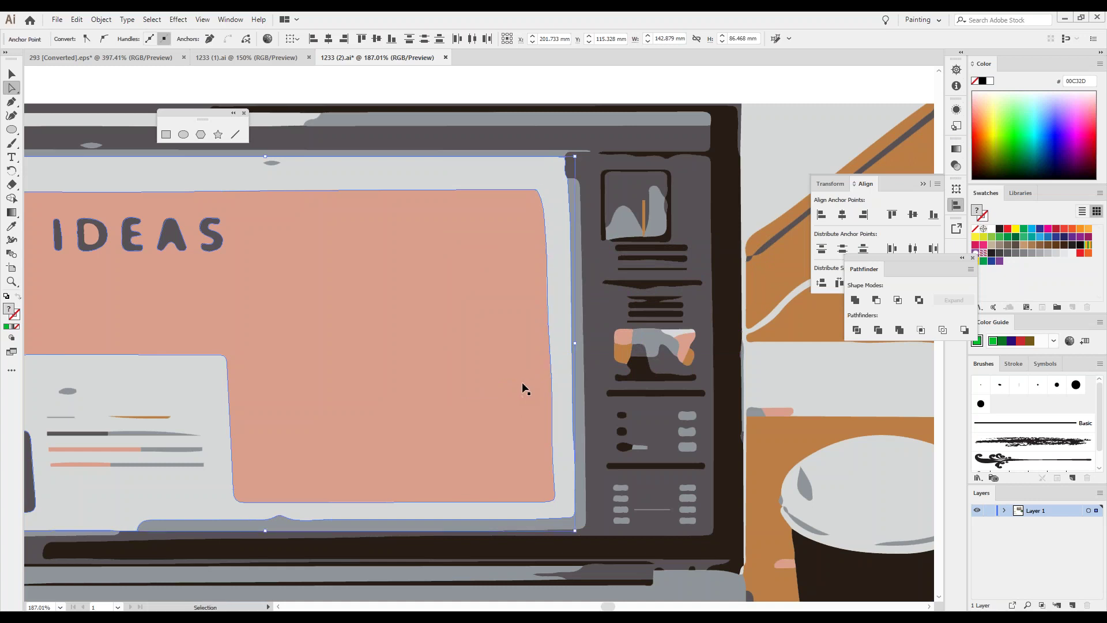
Add the point text "sdsdsd" on the empty area of the artboard below the traced image.
key("ctrl+0")
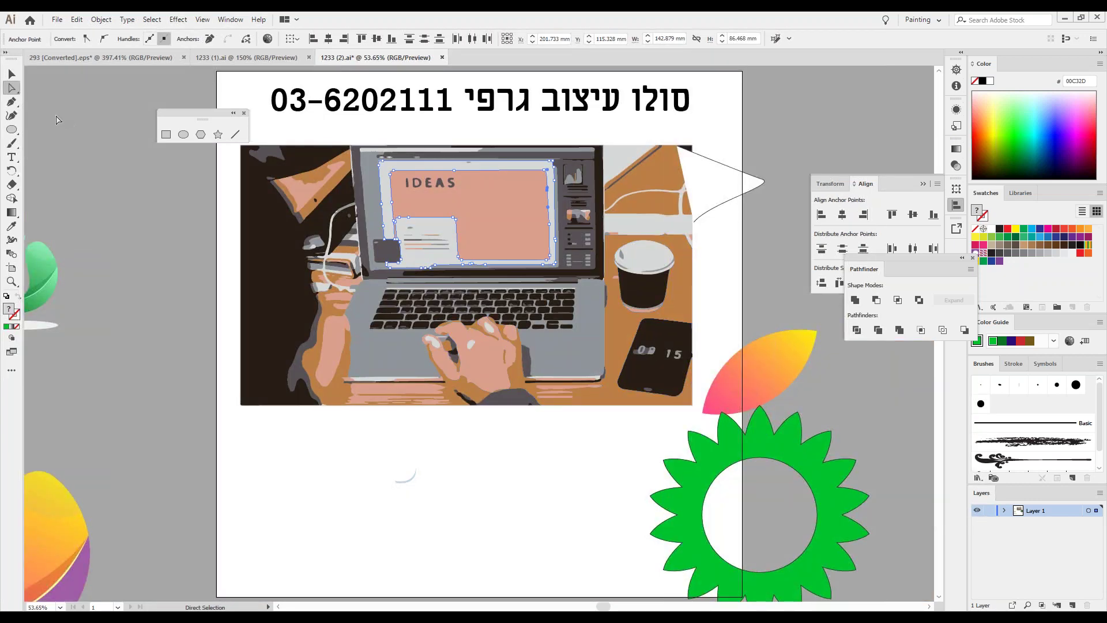
left_click(12, 157)
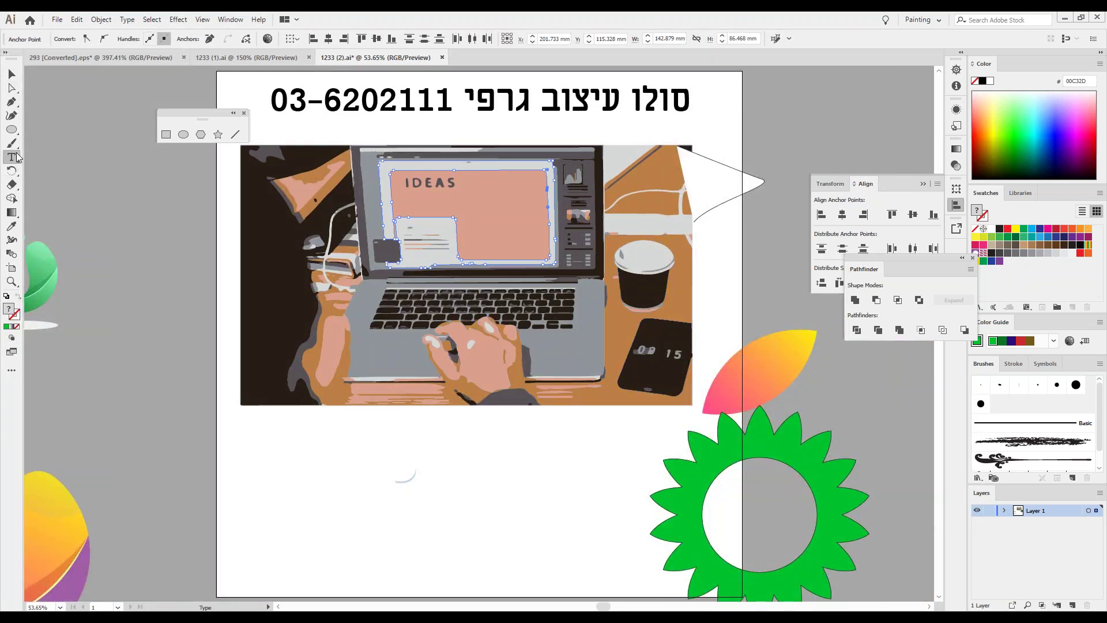
left_click(501, 454)
type("sdsdsd")
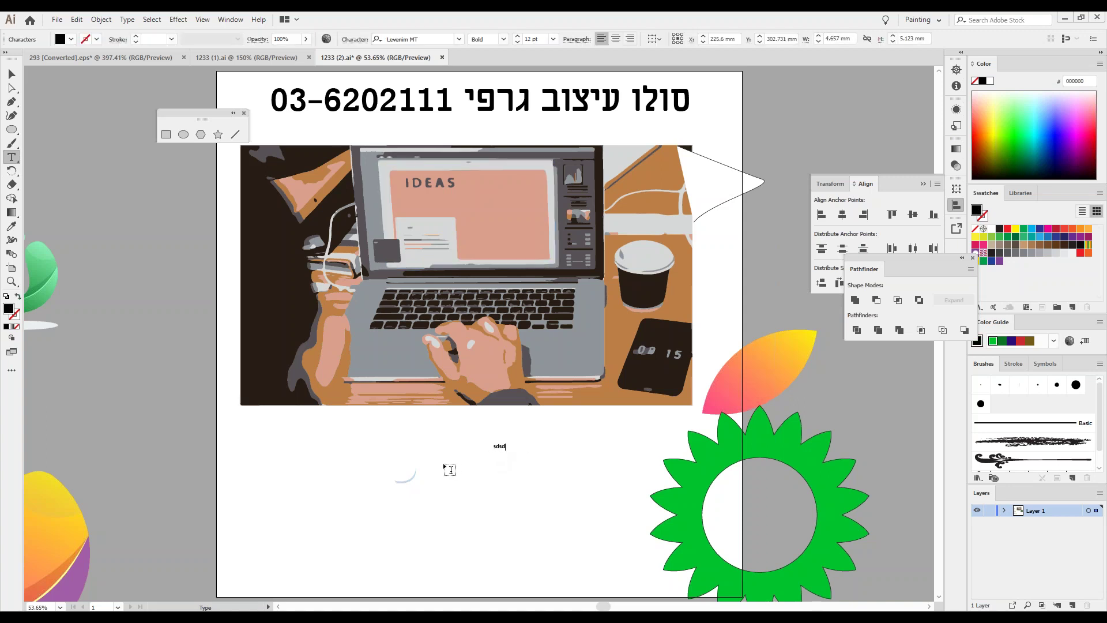
left_click(12, 74)
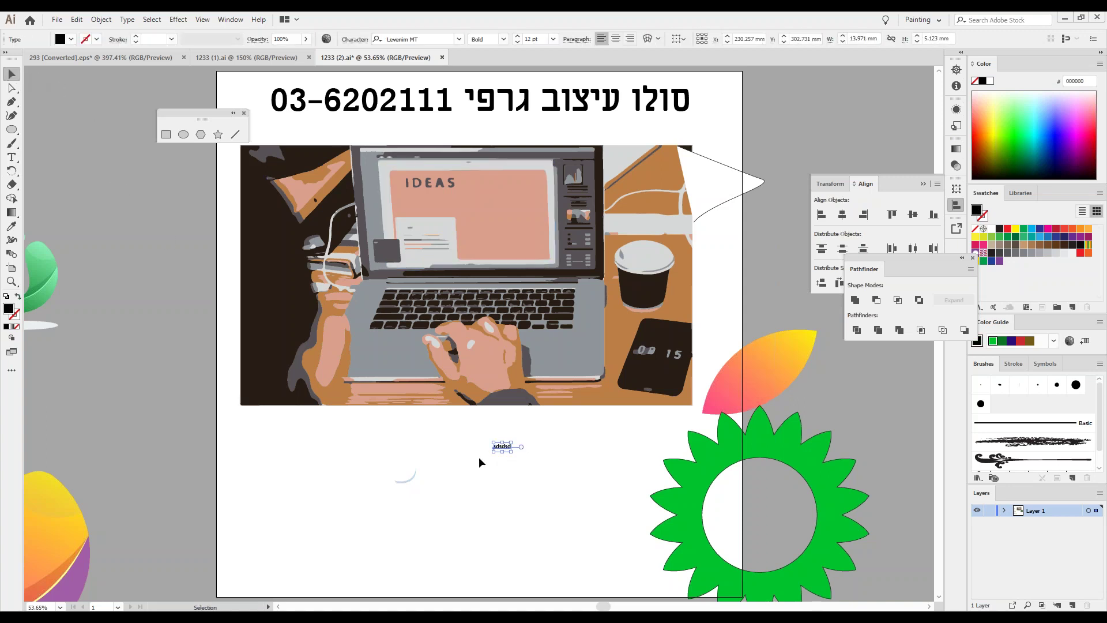
Enlarge the text to about 231 pt, check it in outline view, and position it just below the traced image.
left_click_drag(492, 451, 300, 521)
left_click_drag(512, 442, 634, 392)
key("ctrl+y")
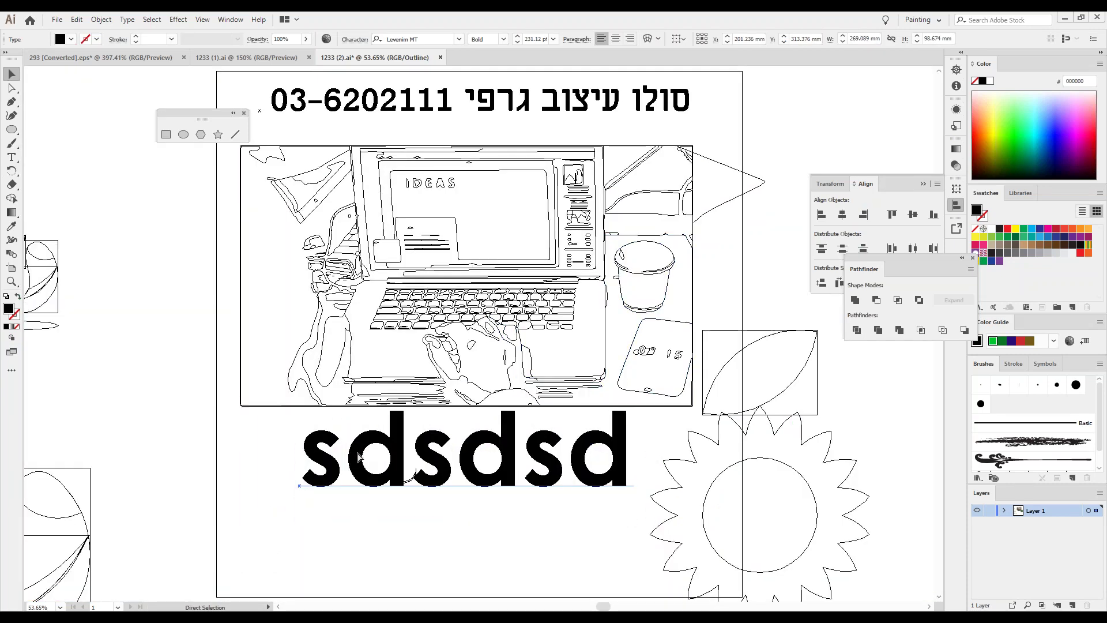
key("ctrl+y")
left_click(444, 487)
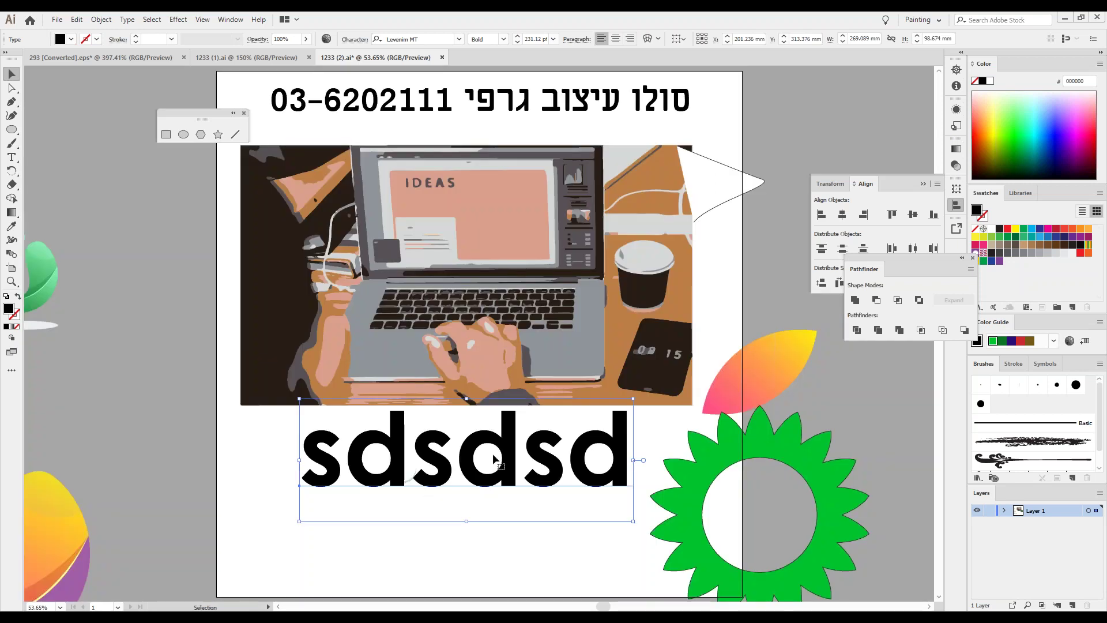
left_click_drag(493, 459, 491, 485)
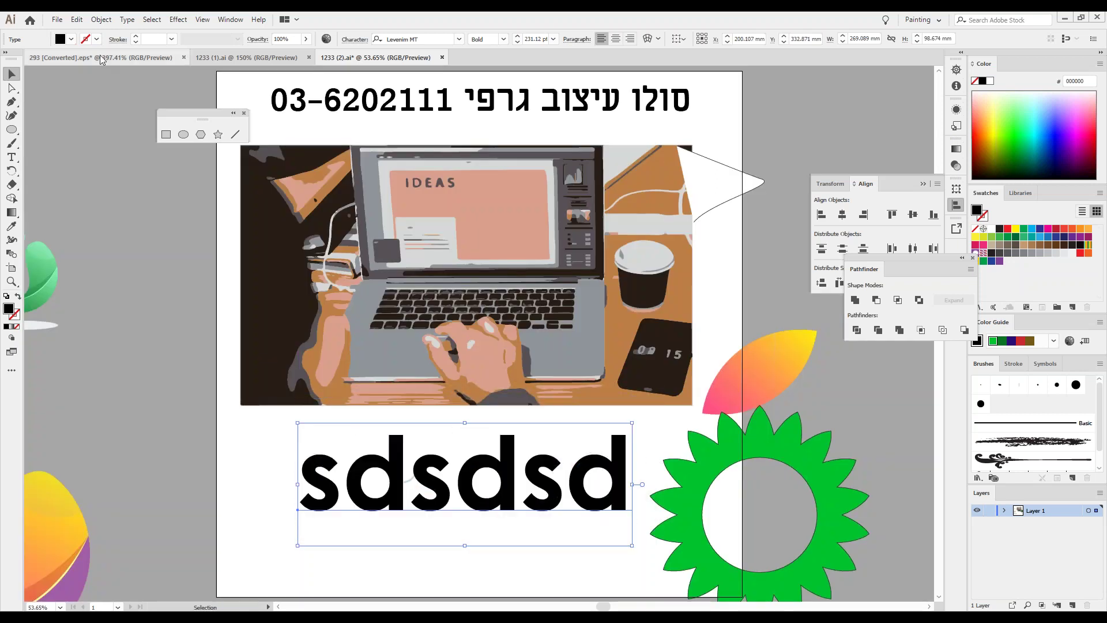
Convert the text to outlines and distort its second, third and fifth letters by pulling their lower anchor points downward.
left_click(126, 19)
left_click(159, 222)
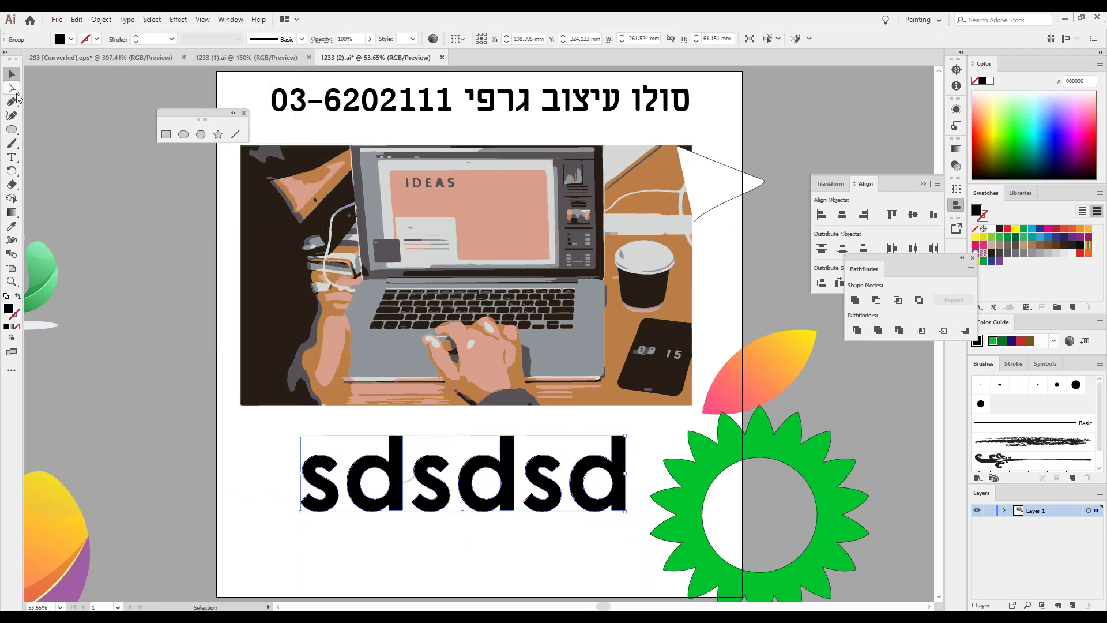
left_click(12, 88)
left_click_drag(370, 521, 431, 539)
left_click(524, 500)
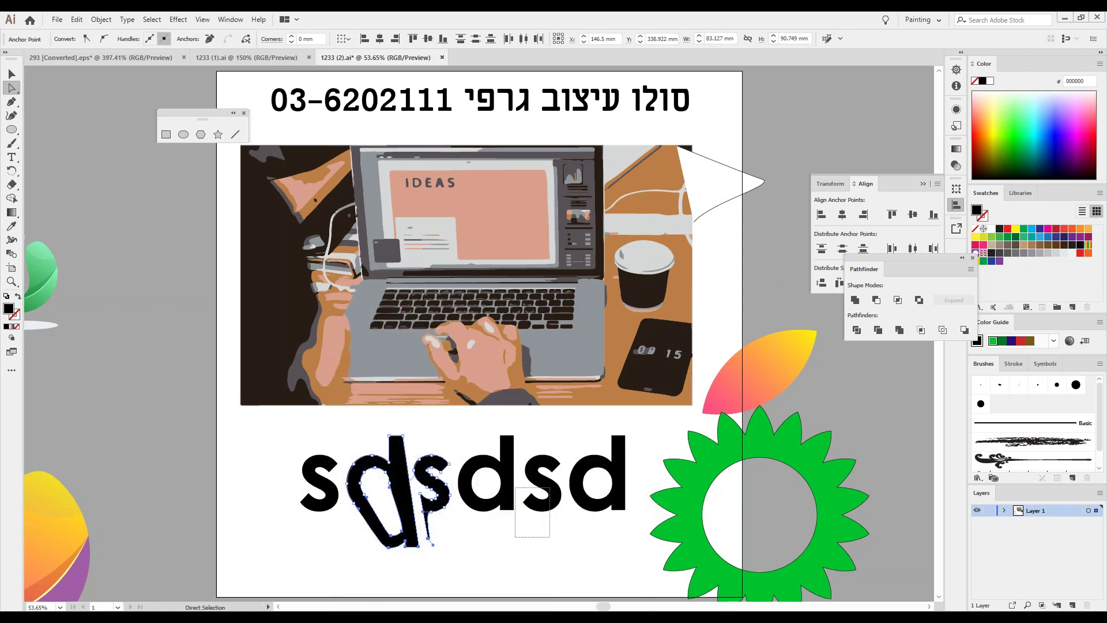
left_click_drag(526, 502, 482, 550)
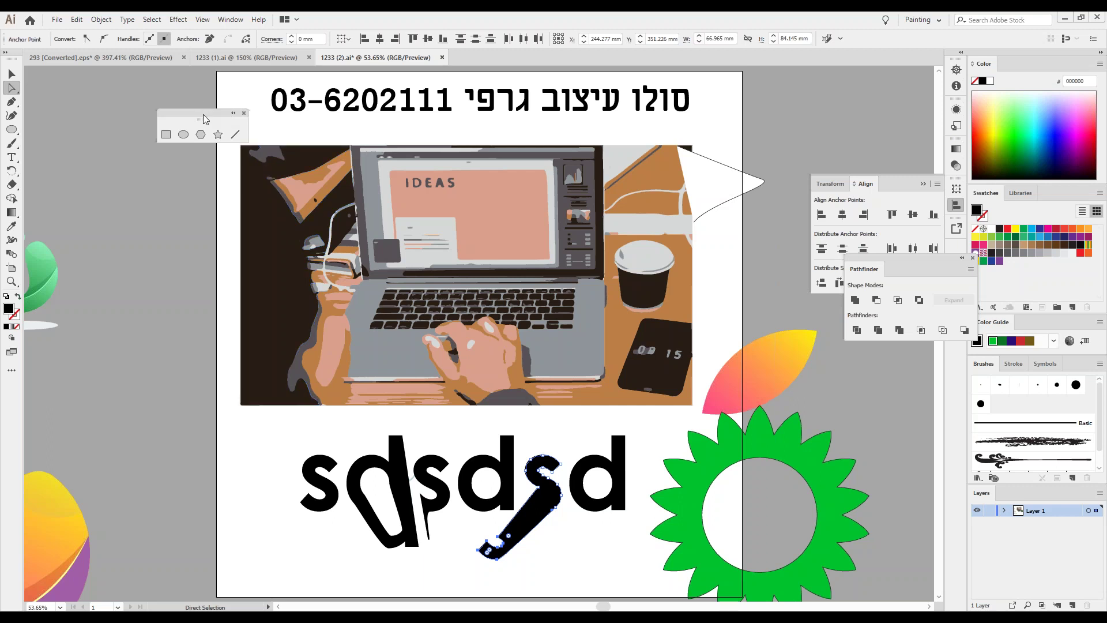
Set the floating shape tools aside and move all the artwork below the heading off the artboard's left side.
left_click_drag(203, 114, 154, 96)
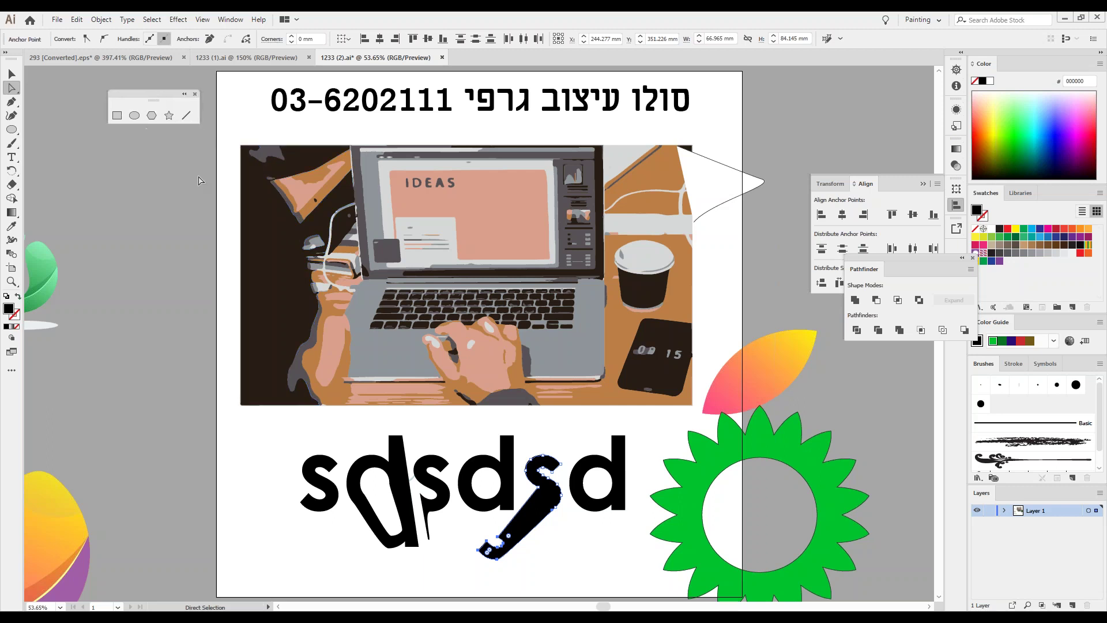
left_click(12, 74)
left_click_drag(229, 138, 229, 464)
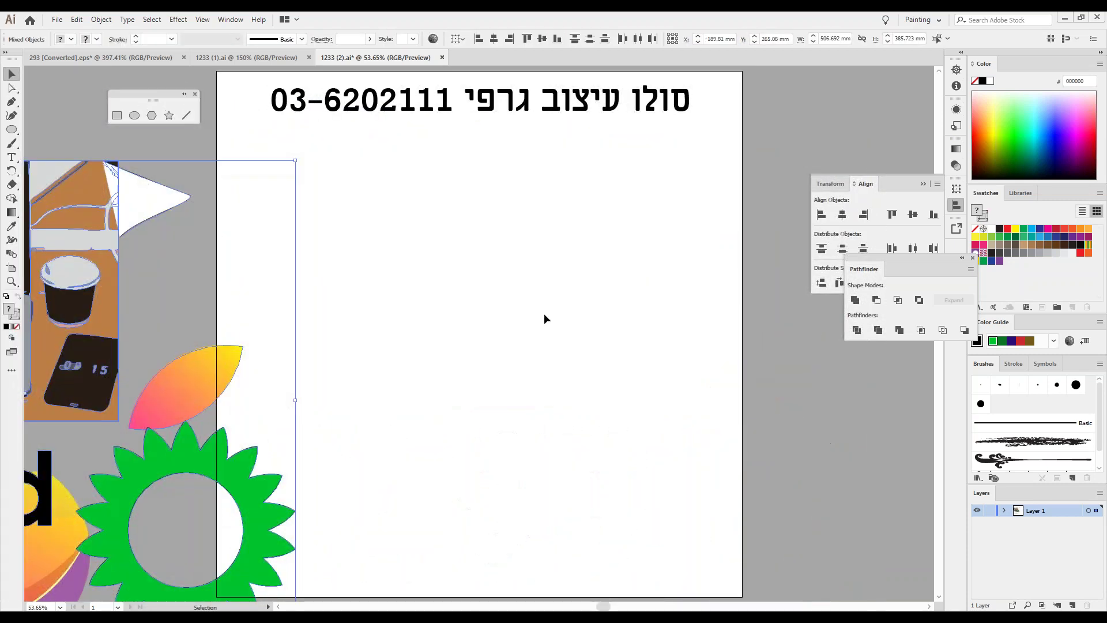
left_click_drag(207, 369, 122, 380)
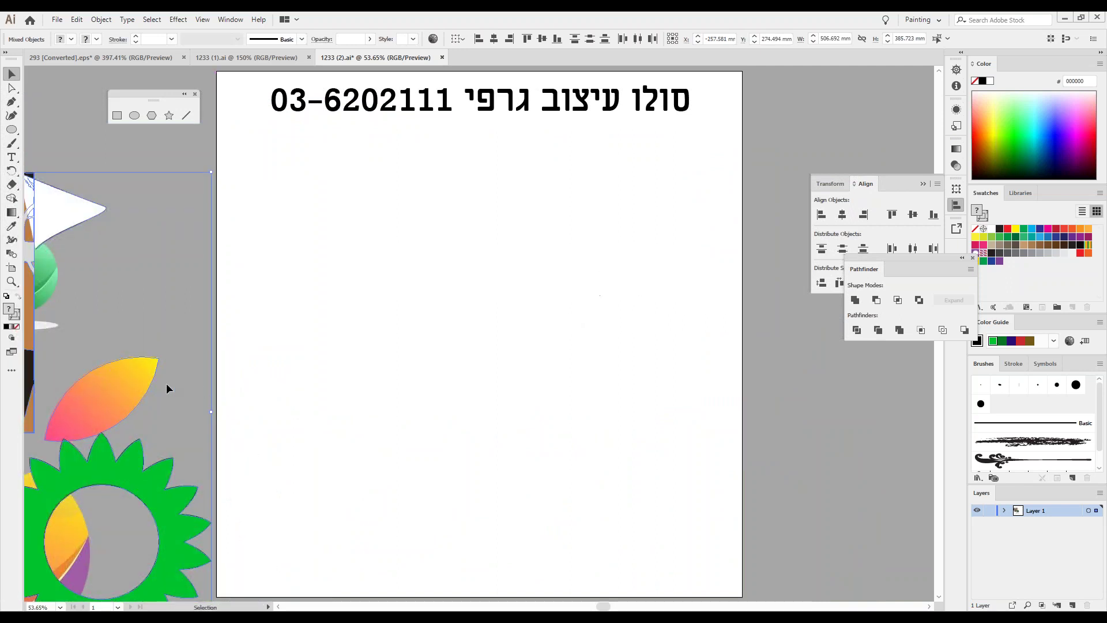
Undo the artwork move and the text edits back to the freshly placed placeholder text.
key("ctrl+z")
key("ctrl+z")
key("ctrl+z")
key("ctrl+z")
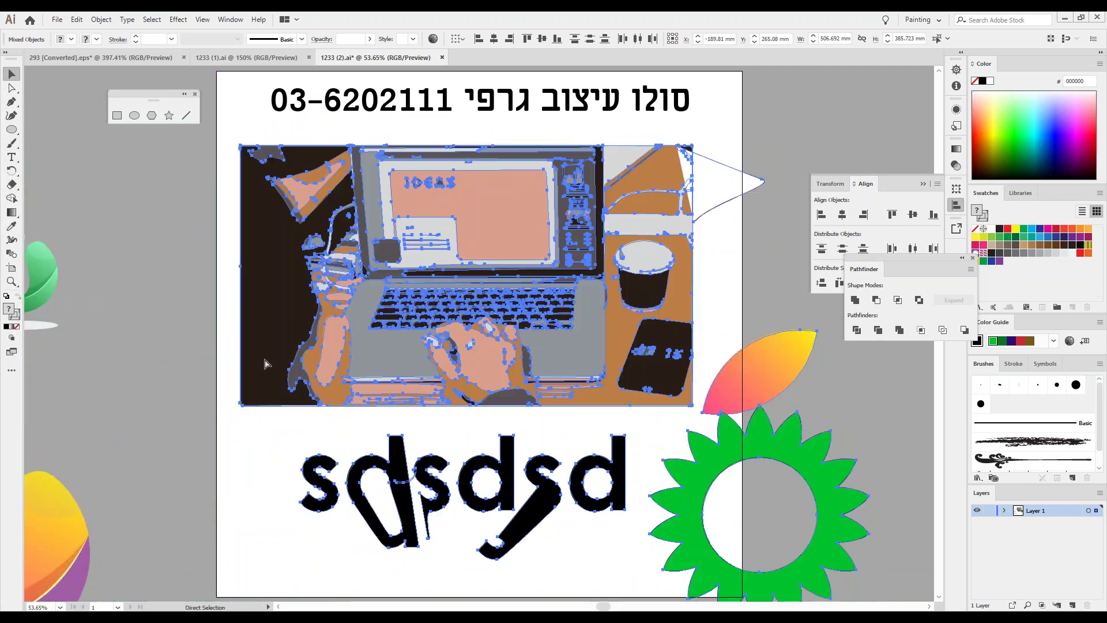
key("ctrl+z")
key("ctrl+z")
key("ctrl+z")
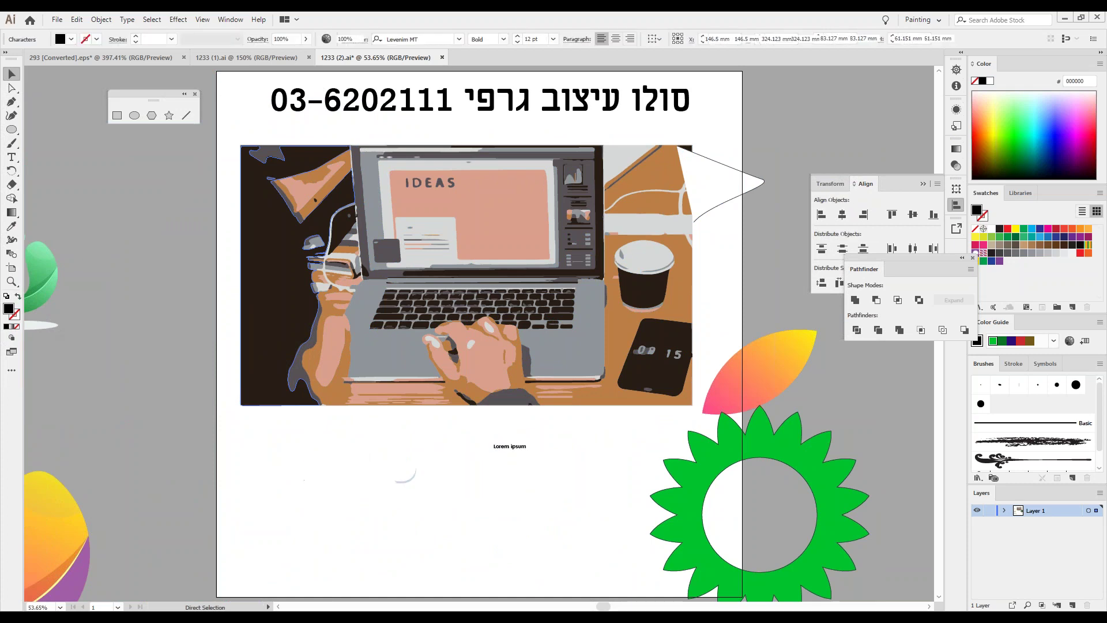
Undo the photo tracing, the object moves and the subtraction of the circle from the flower.
key("ctrl+z")
key("ctrl+z")
key("ctrl+z")
key("ctrl+z")
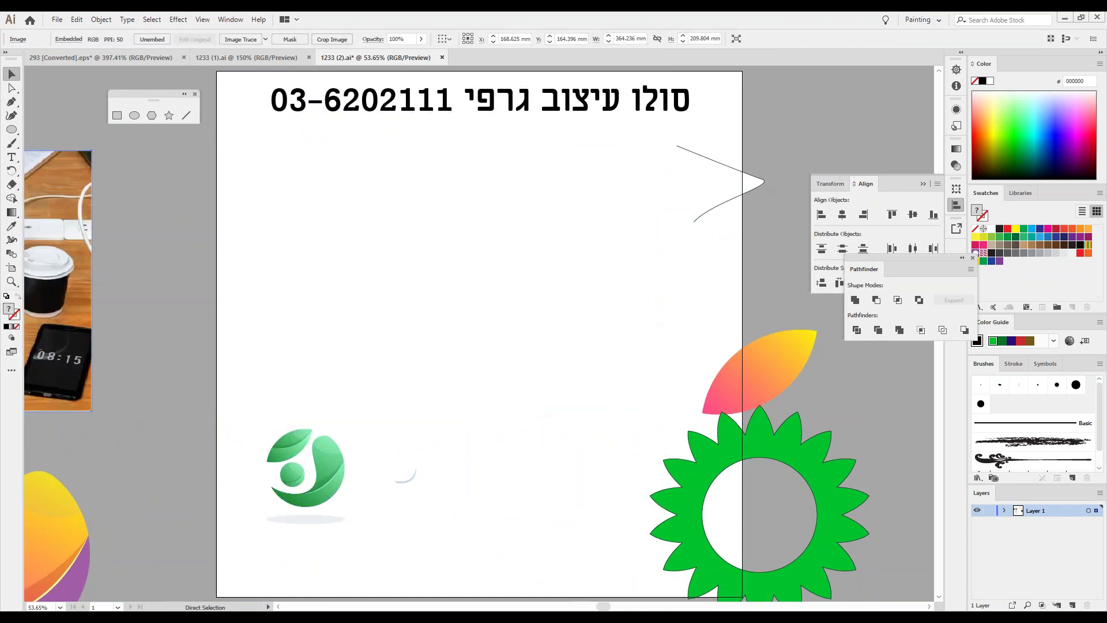
key("ctrl+z")
key("ctrl+z")
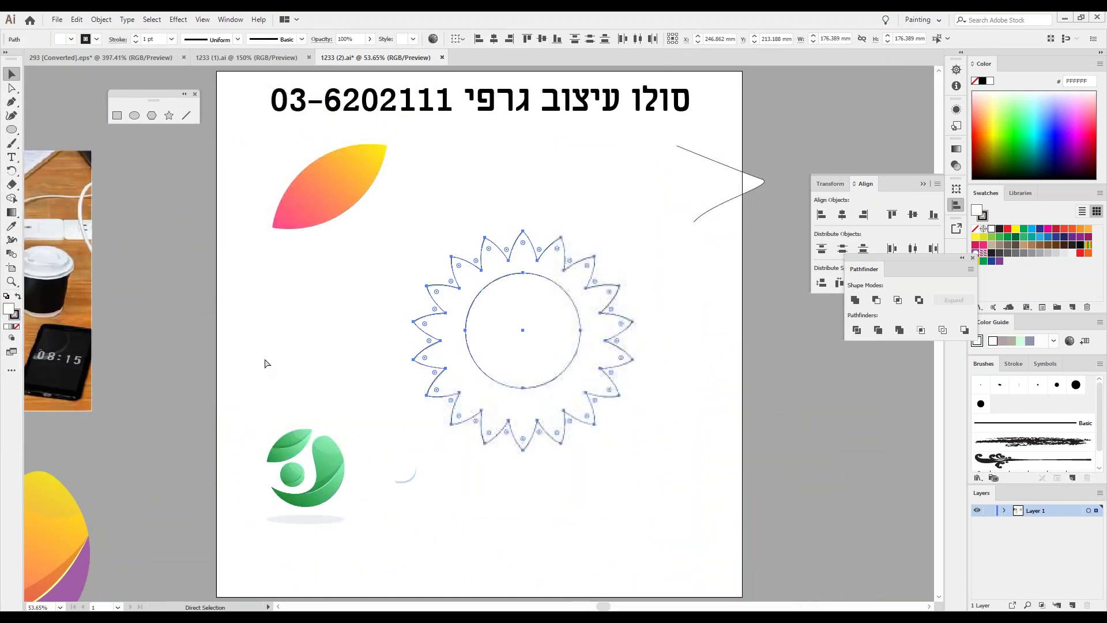
Undo the alignment, the circle and the flower's resizing, back to the full-size united flower.
key("ctrl+z")
key("ctrl+z")
key("ctrl+z")
key("ctrl+z")
key("ctrl+z")
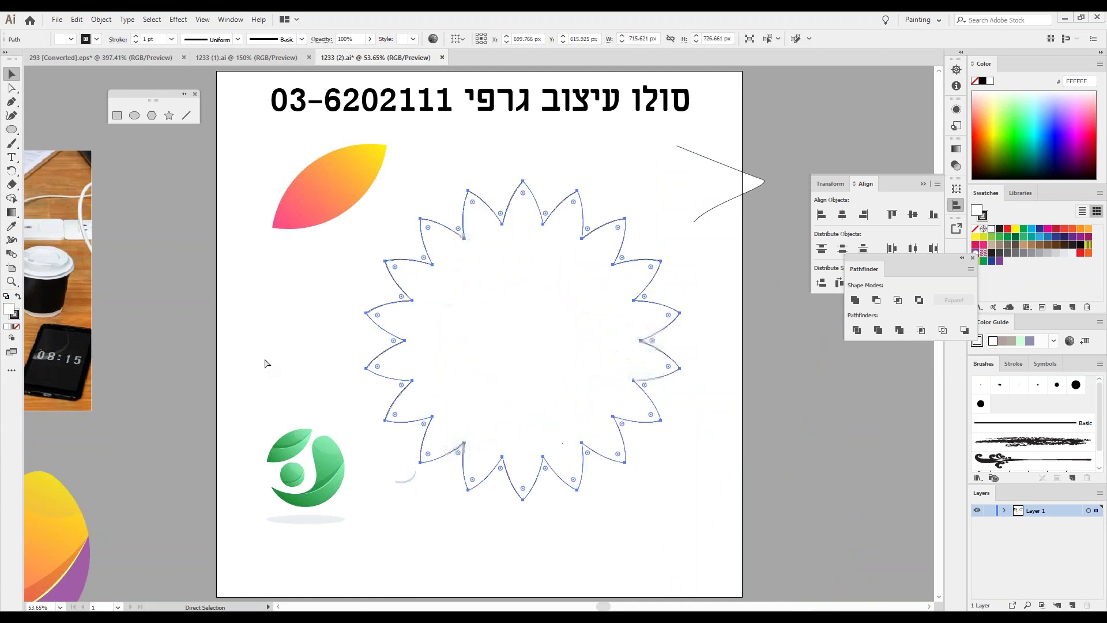
Undo the flower's fill changes, the uniting of its petals and the last rotated copies, back to the blue half flower.
key("ctrl+z")
key("ctrl+z")
key("ctrl+z")
key("ctrl+z")
key("ctrl+z")
key("ctrl+z")
key("ctrl+z")
key("ctrl+z")
key("ctrl+z")
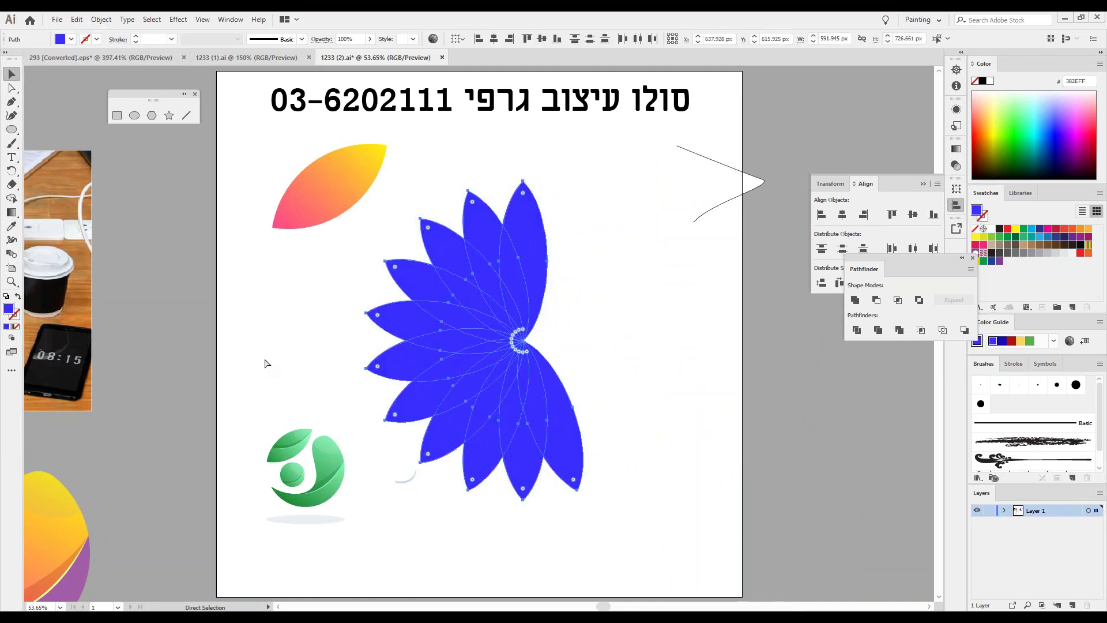
Undo the remaining rotated petal copies and the petal's shaping, back to the single blue ellipse.
key("ctrl+z")
key("ctrl+z")
key("ctrl+z")
key("ctrl+z")
key("ctrl+z")
key("ctrl+z")
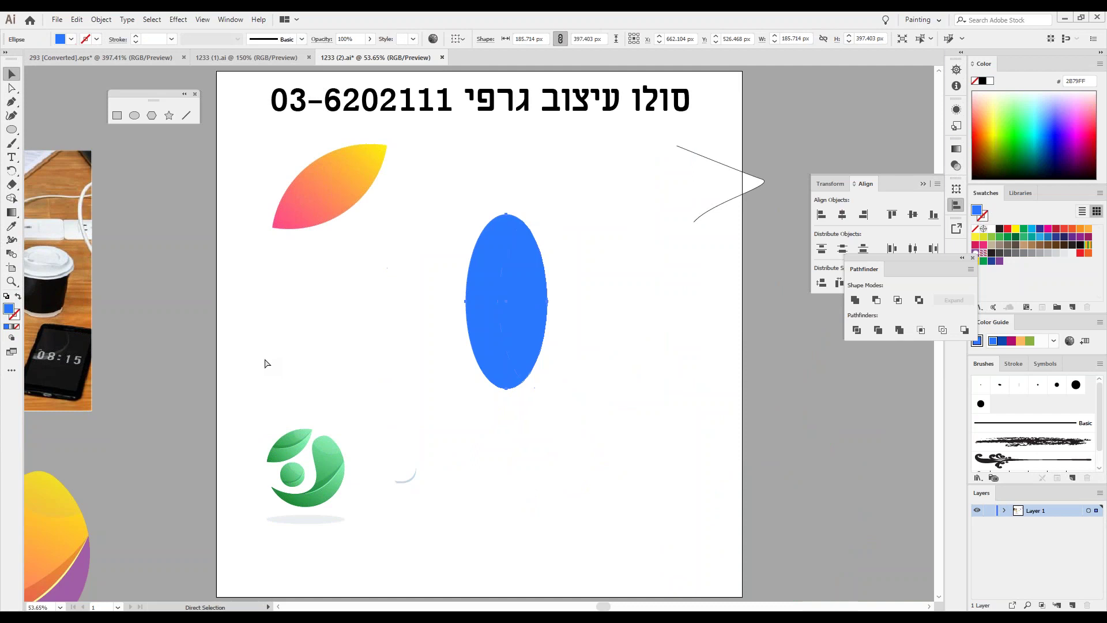
Recolour the ellipse bright green (79FF27) and apply the Illustrator Stylize Drop Shadow effect to it.
left_click(986, 126)
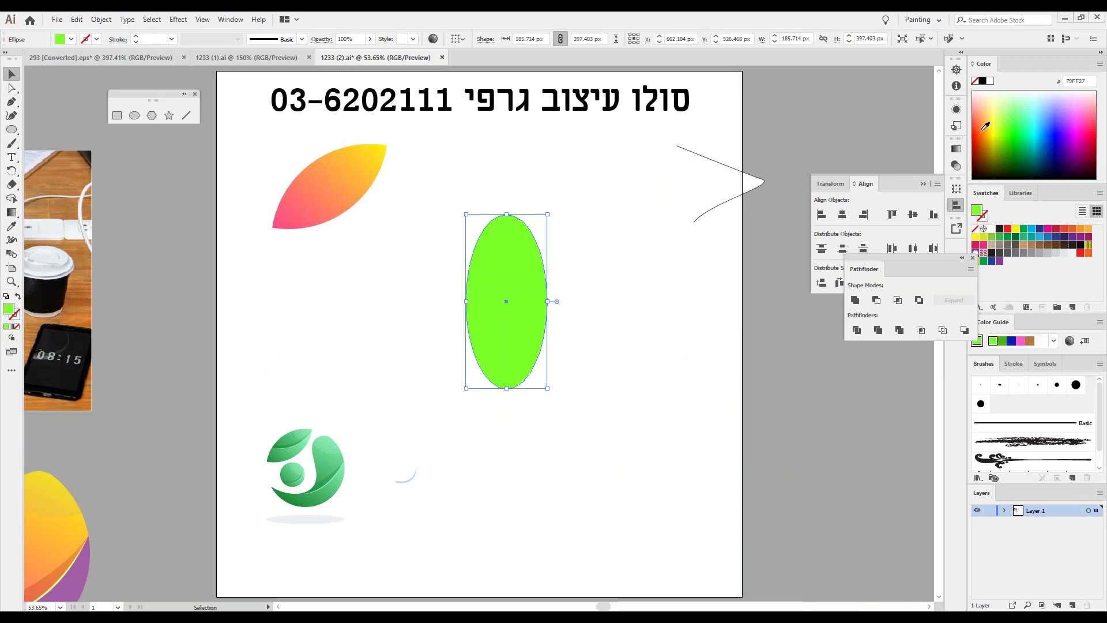
left_click(178, 19)
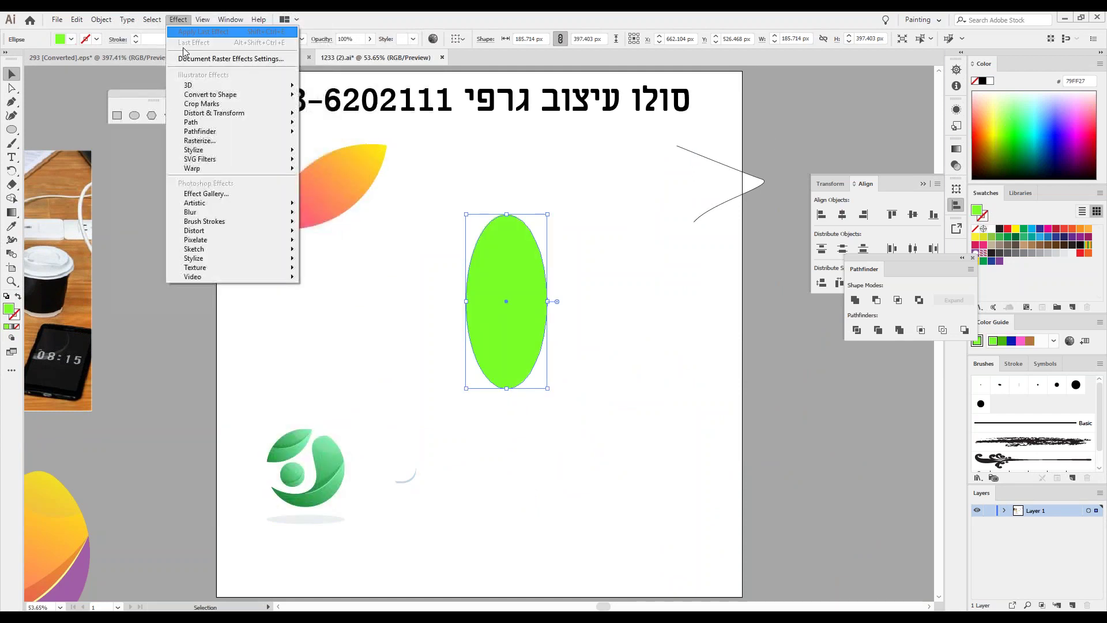
mouse_move(219, 150)
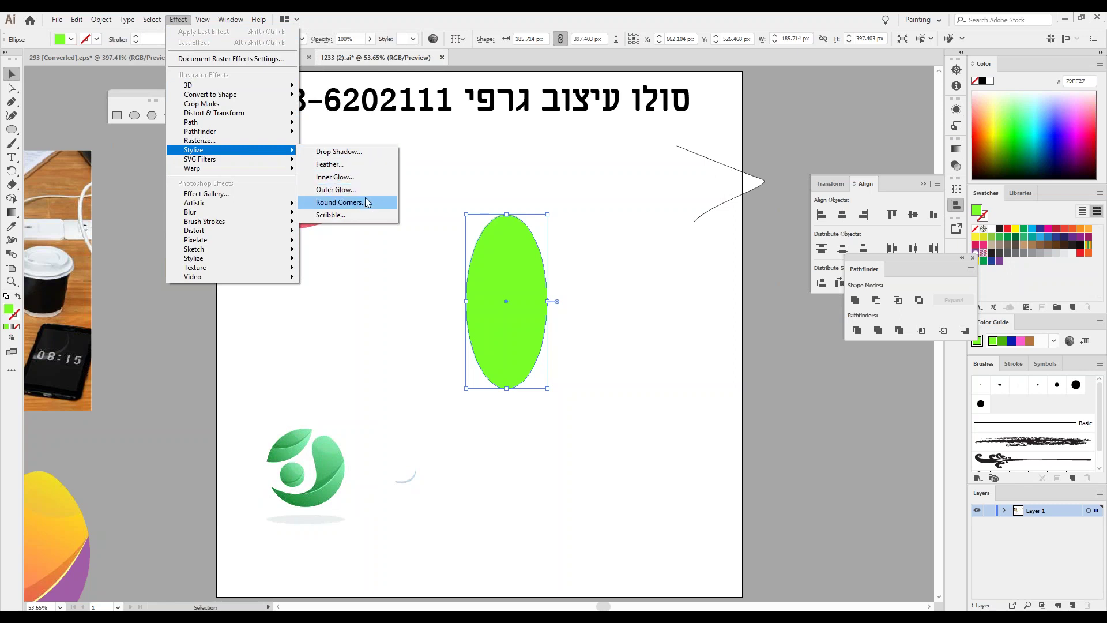
left_click(367, 150)
left_click(785, 331)
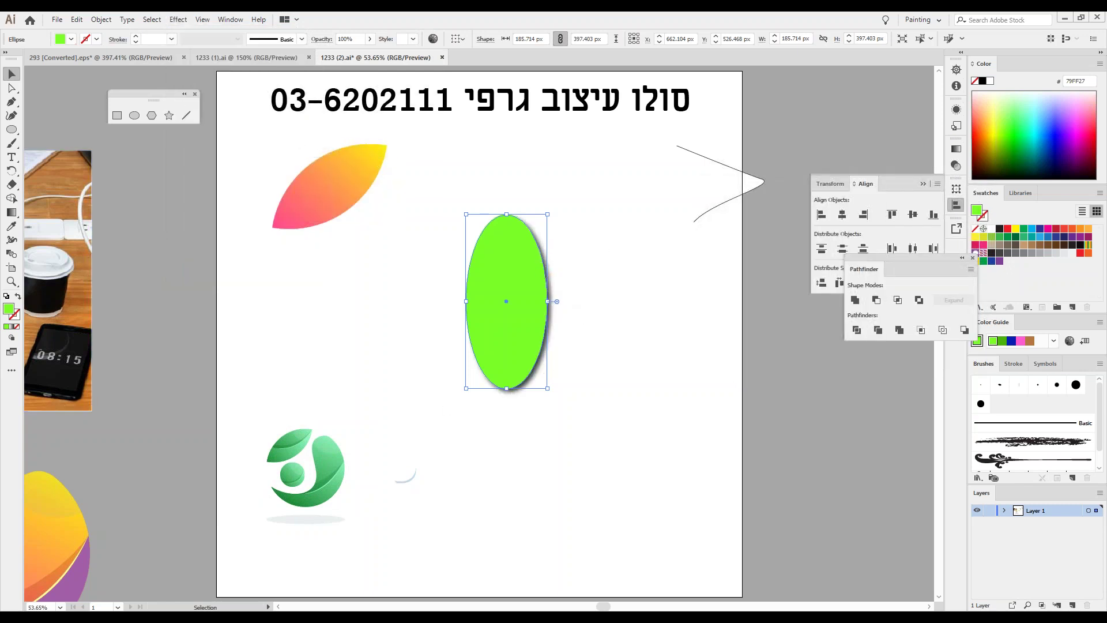
Examine the drop shadow closely along the ellipse's lower edge and return to the full artboard view.
key("z")
left_click_drag(507, 353, 577, 402)
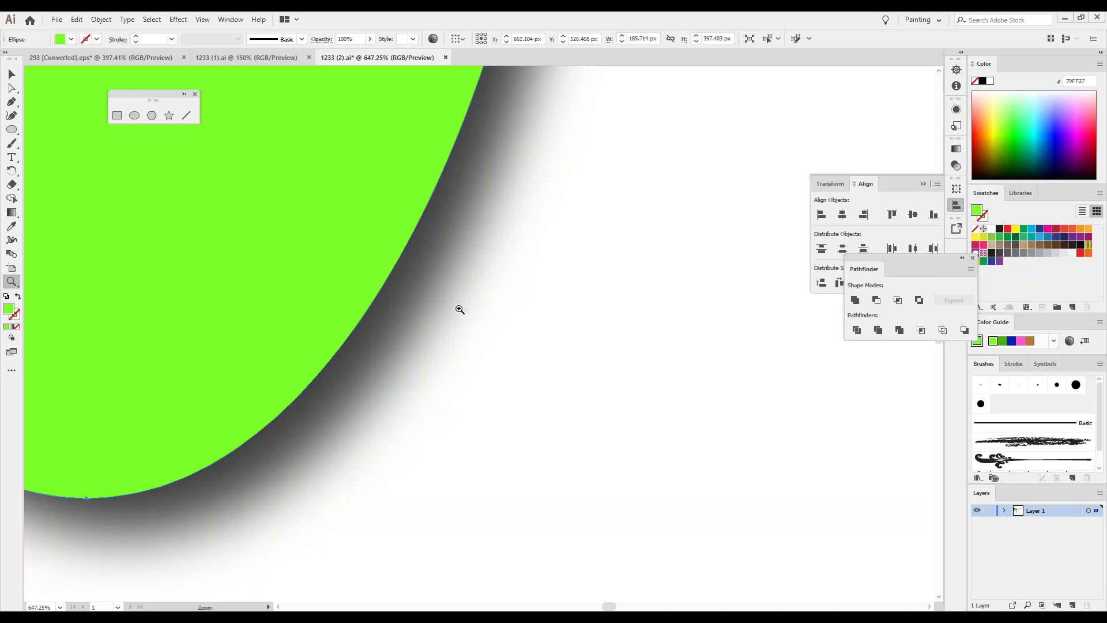
key("ctrl+0")
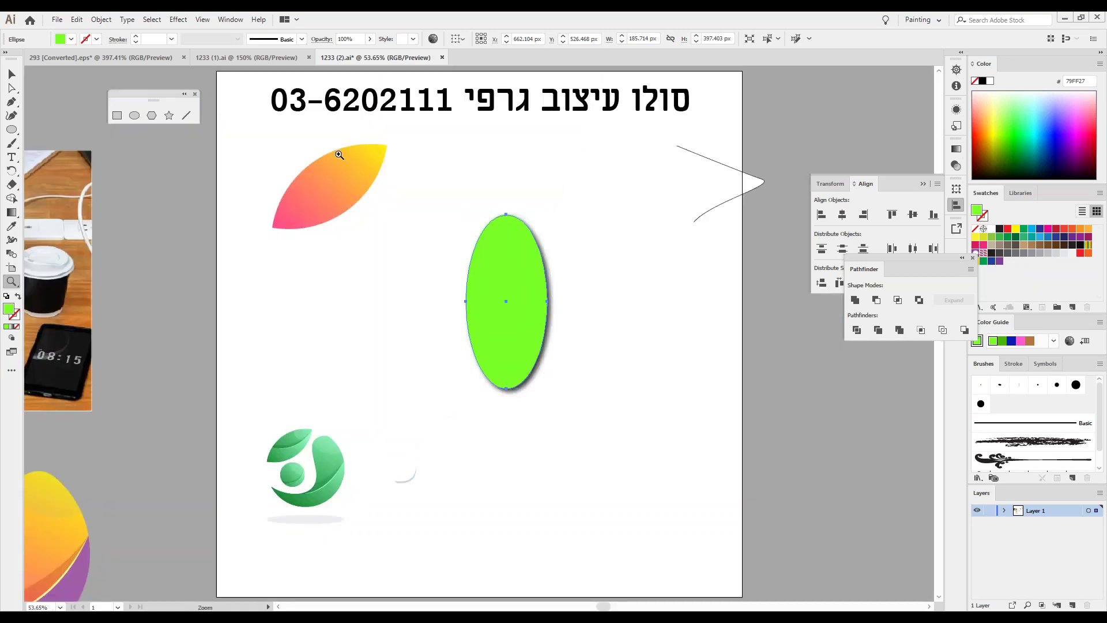